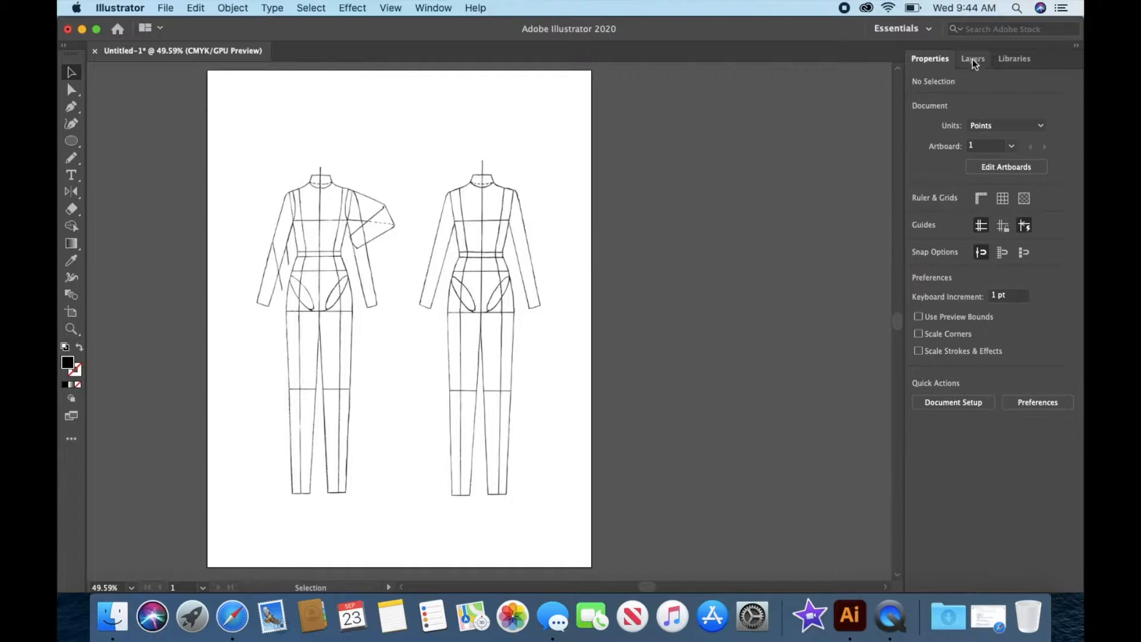
Step: Lock Layer 1 with the croquis template and add a new layer named pants
left_click(931, 84)
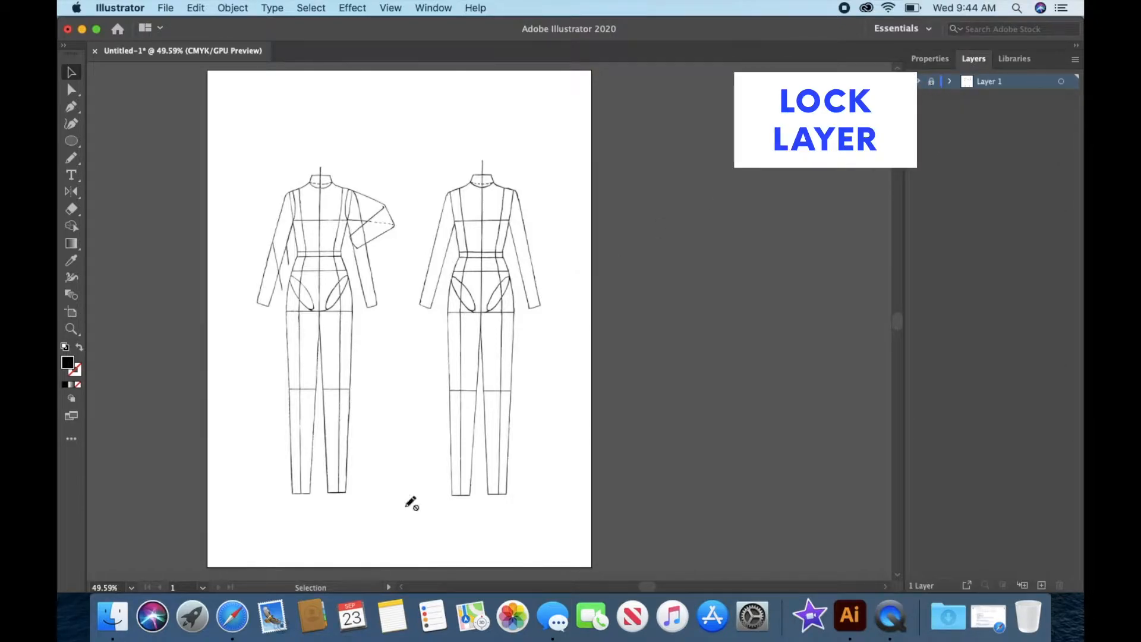
left_click(1042, 586)
double_click(991, 82)
type("pants")
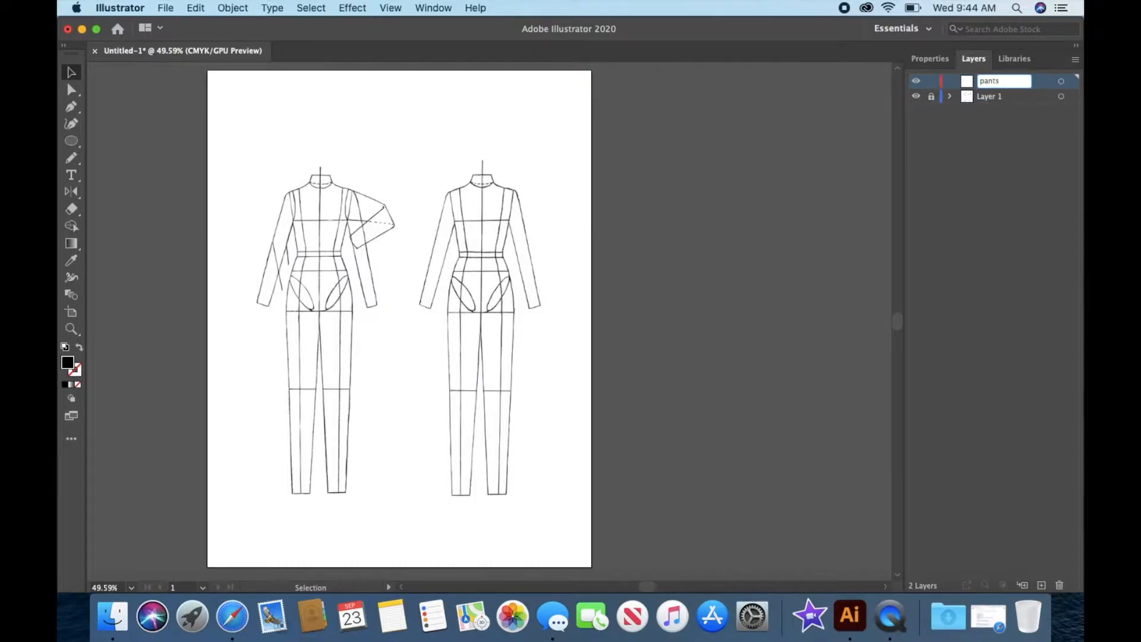
key("Return")
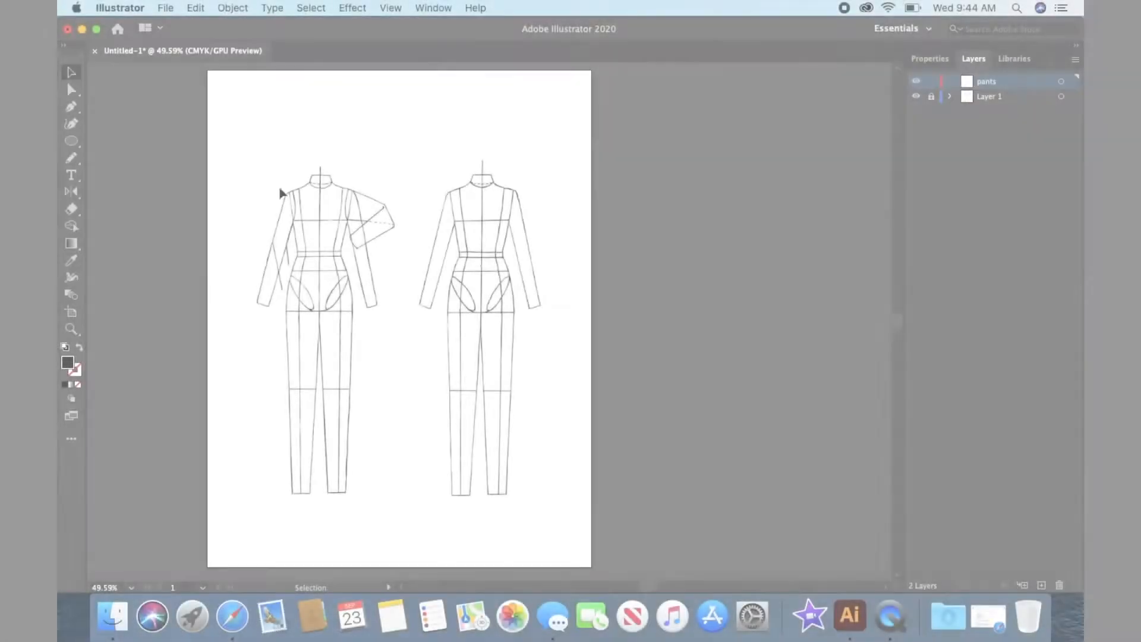
Step: Start the pant leg outline on the second figure with the Pen tool from side waist through centre front to crotch, black stroke without fill
key("p")
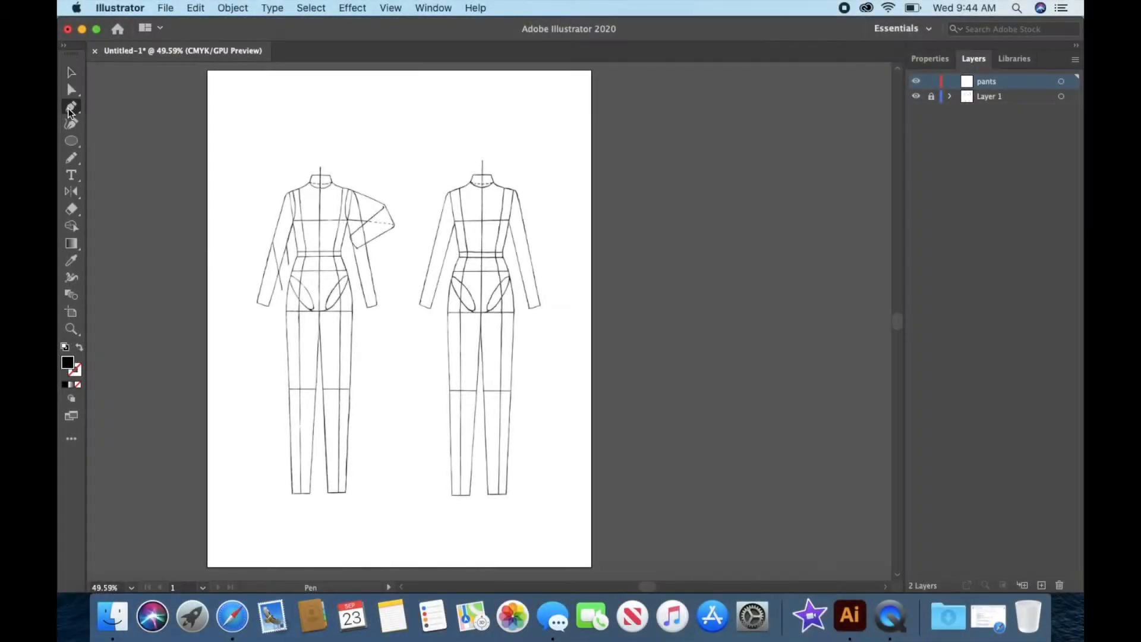
scroll(487, 333, "up", 5)
scroll(487, 333, "down", 3)
left_click(446, 158)
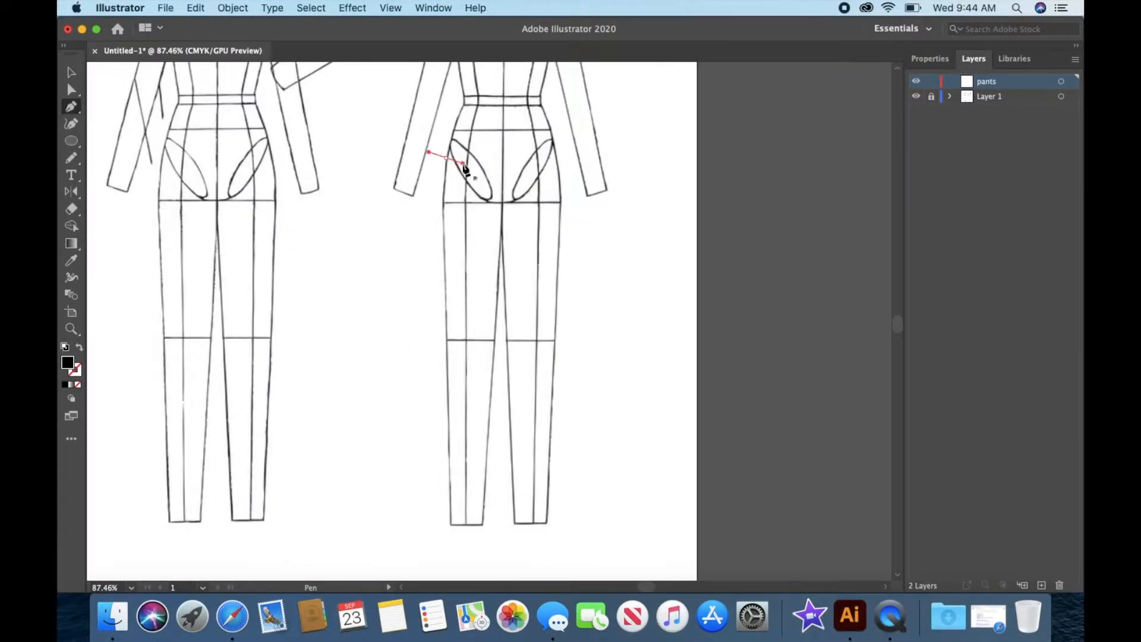
left_click(502, 162)
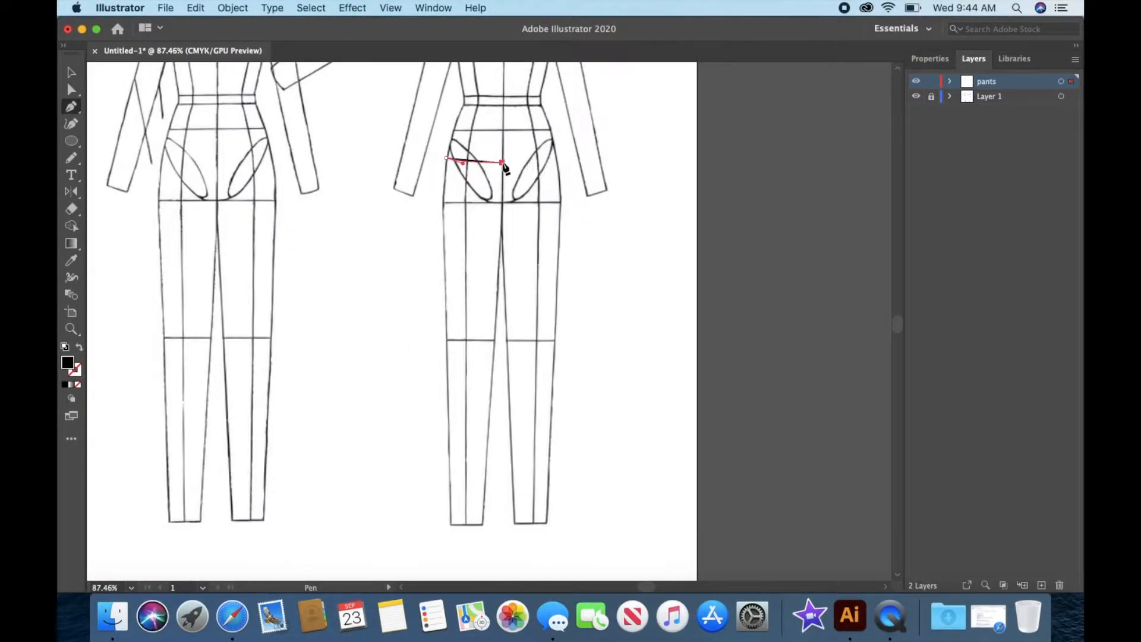
left_click(502, 237)
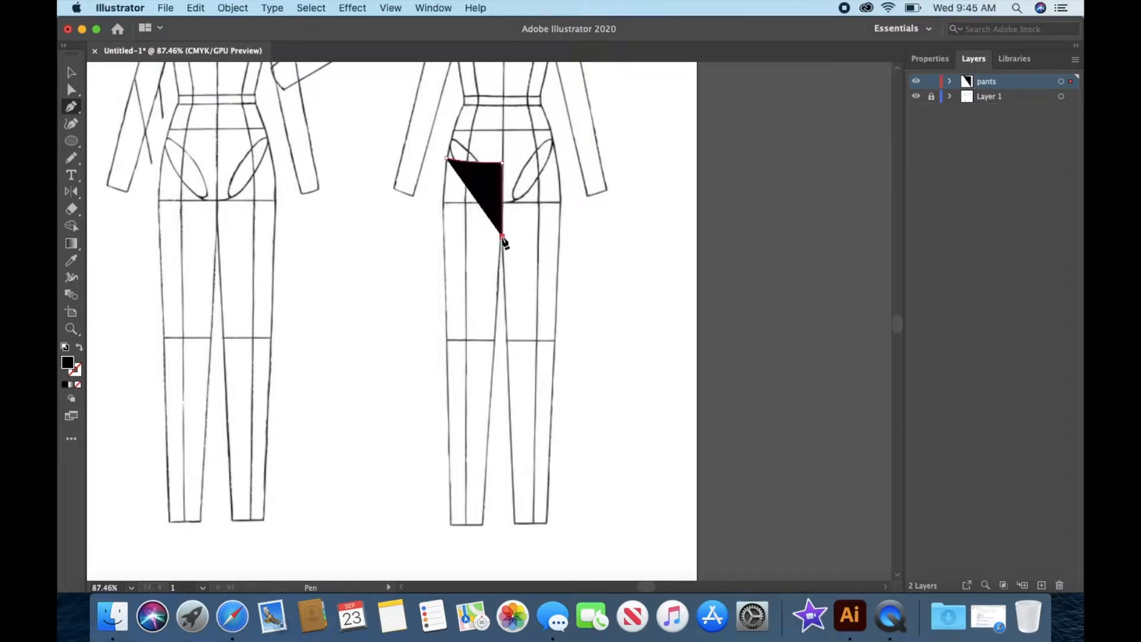
left_click(80, 348)
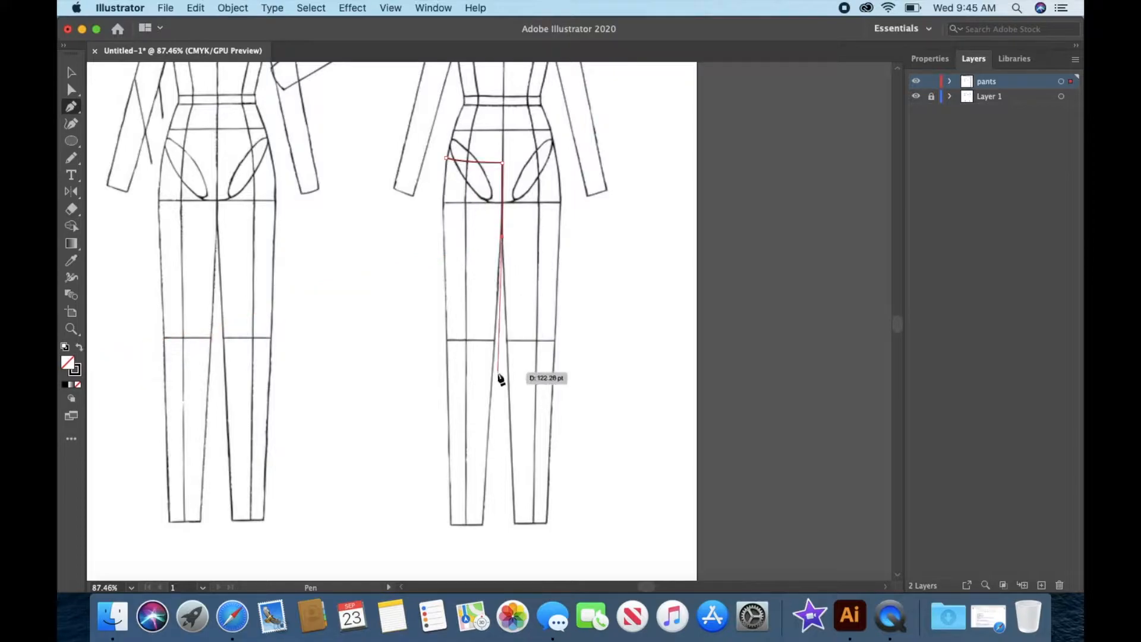
Step: Continue the pant leg outline along the inseam, hem and outseam, and close the path at the side waist
left_click(487, 525)
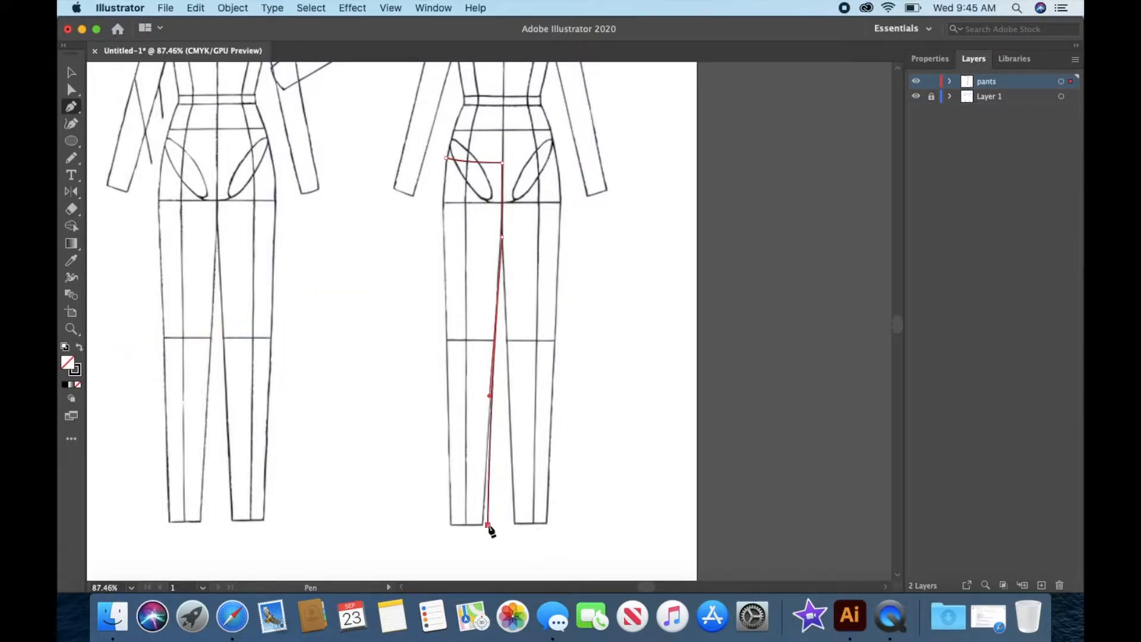
left_click(445, 524)
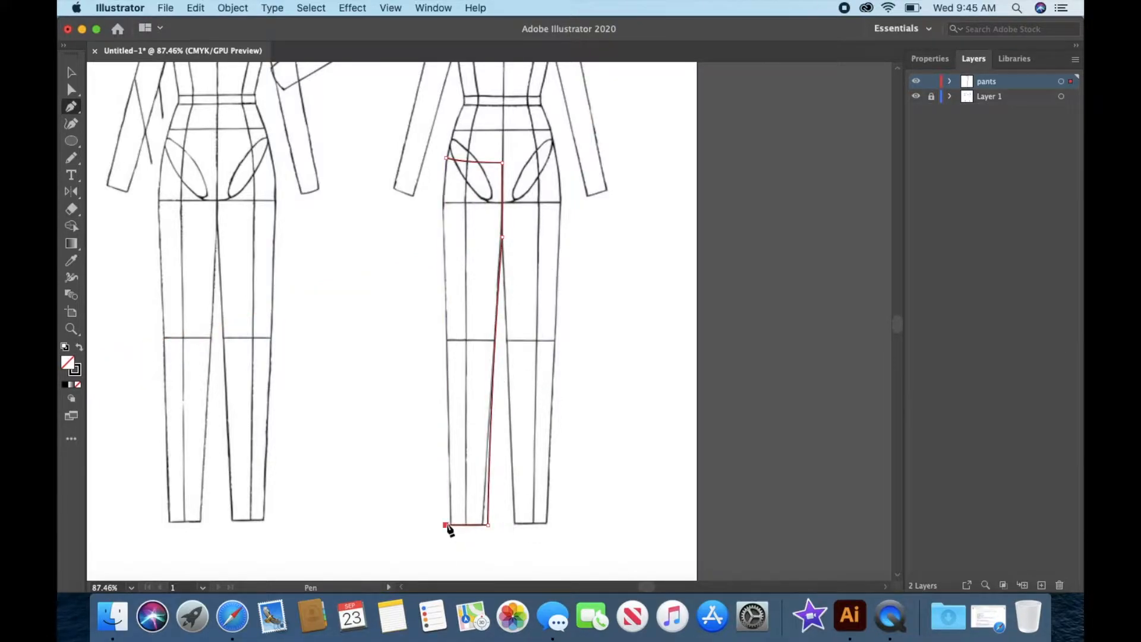
left_click(442, 205)
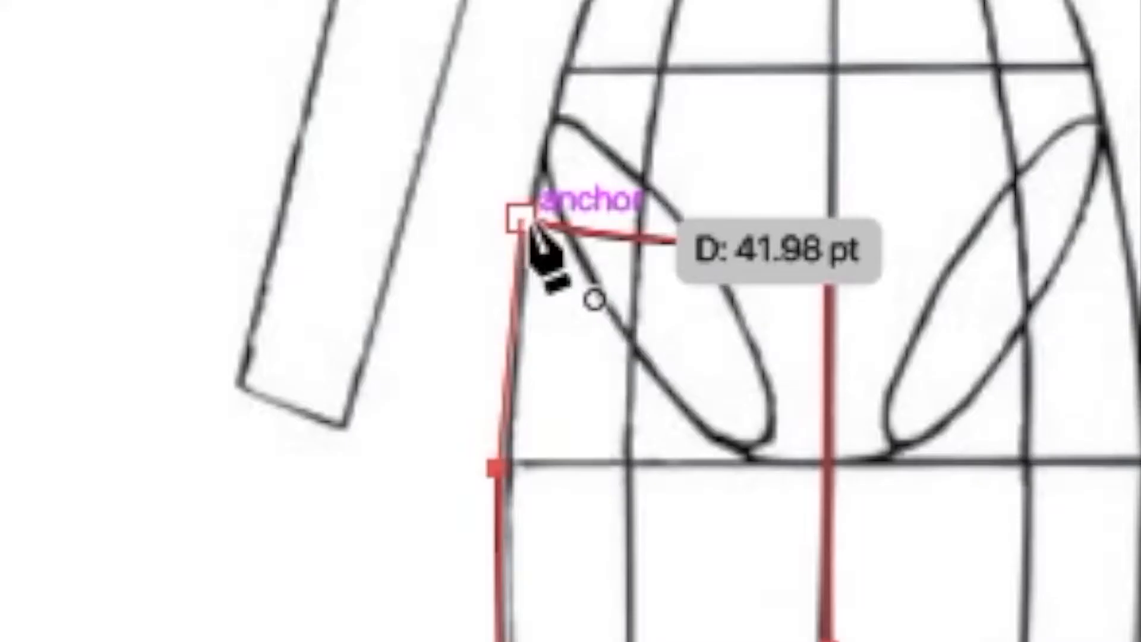
left_click(445, 158)
Step: Refine the pant leg's waist, hip and inseam curves by adjusting its anchor points and handles with Direct Selection
scroll(518, 227, "up", 2)
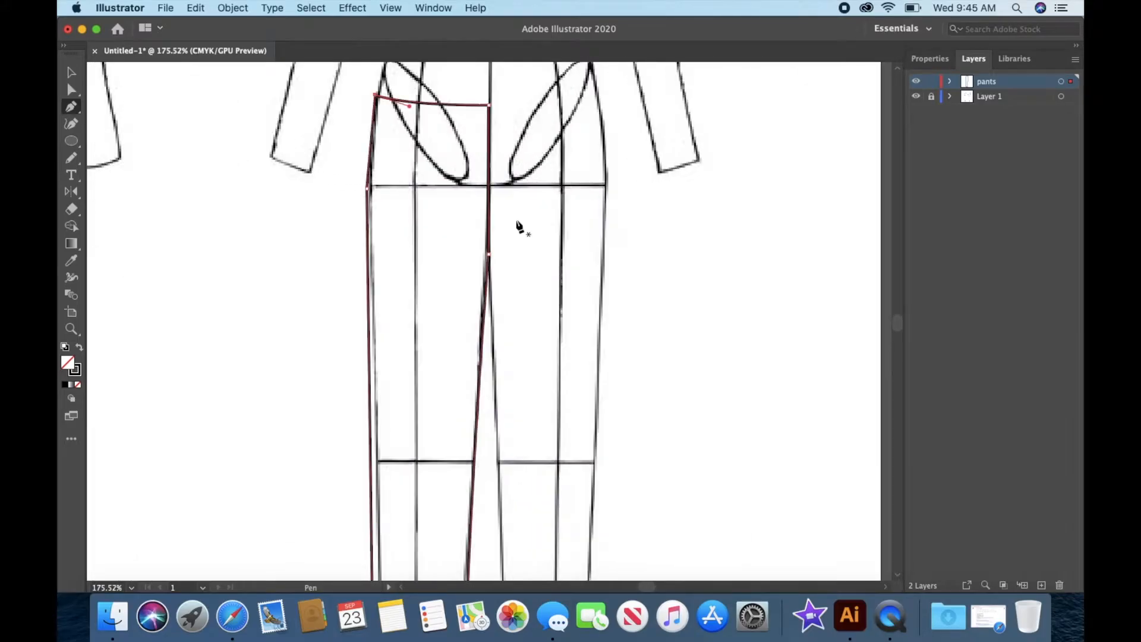
left_click(70, 89)
left_click_drag(410, 107, 423, 108)
left_click_drag(367, 189, 366, 187)
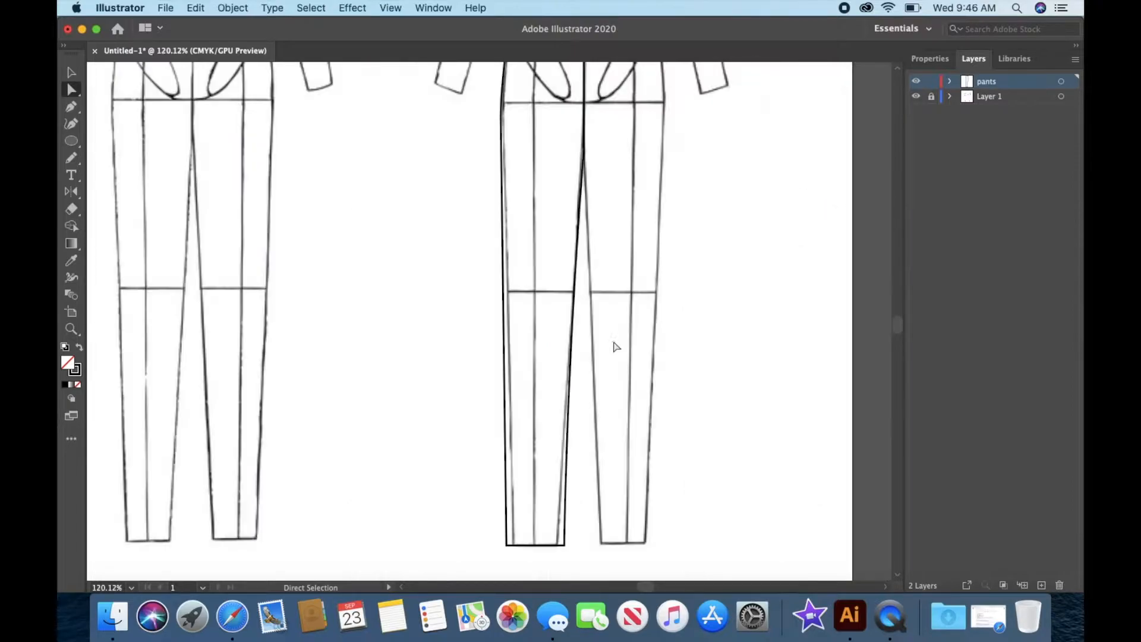
left_click(564, 545)
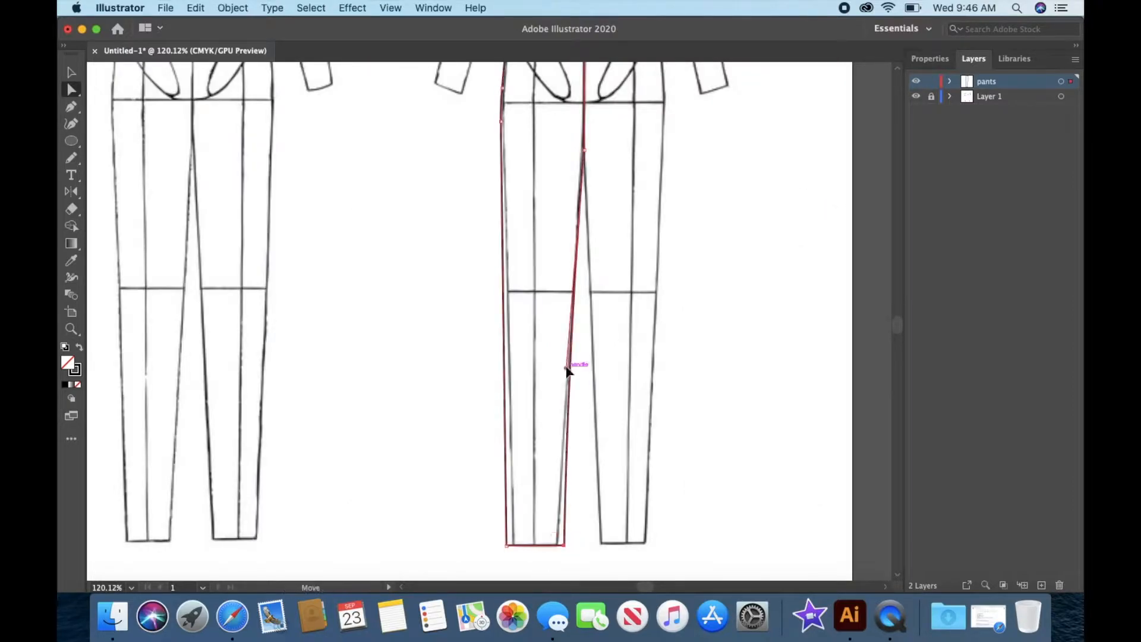
left_click_drag(567, 376, 567, 377)
left_click(570, 470)
Step: Add an anchor point at the middle of the pant leg's hem and shape the hem into a slight downward curve
scroll(570, 470, "down", 4)
scroll(569, 470, "up", 5)
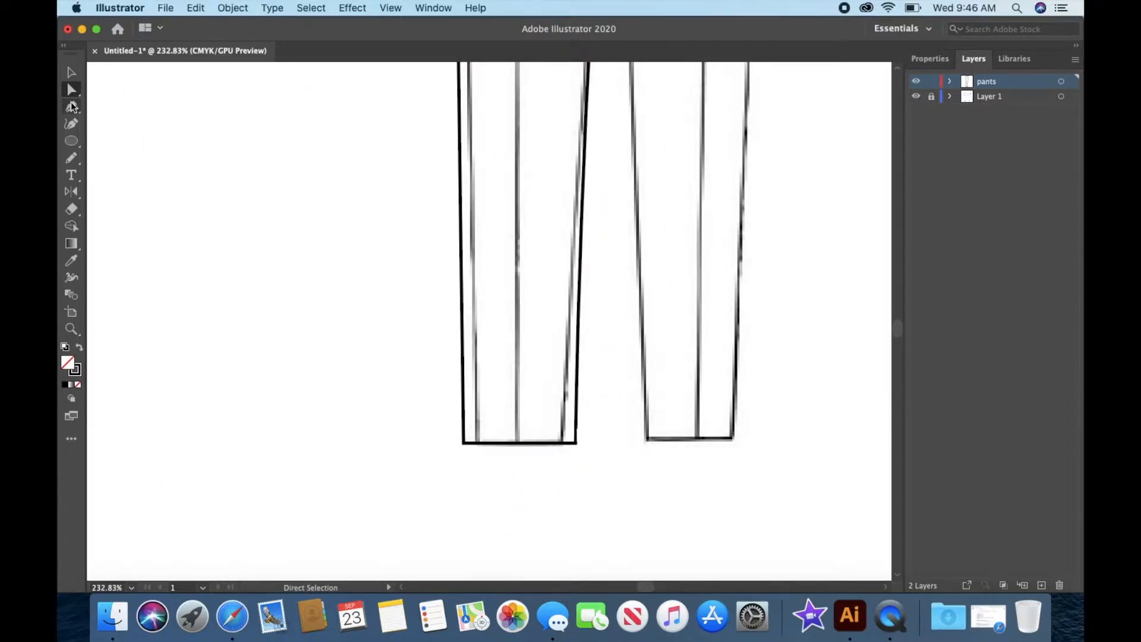
left_click(71, 106)
left_click(125, 141)
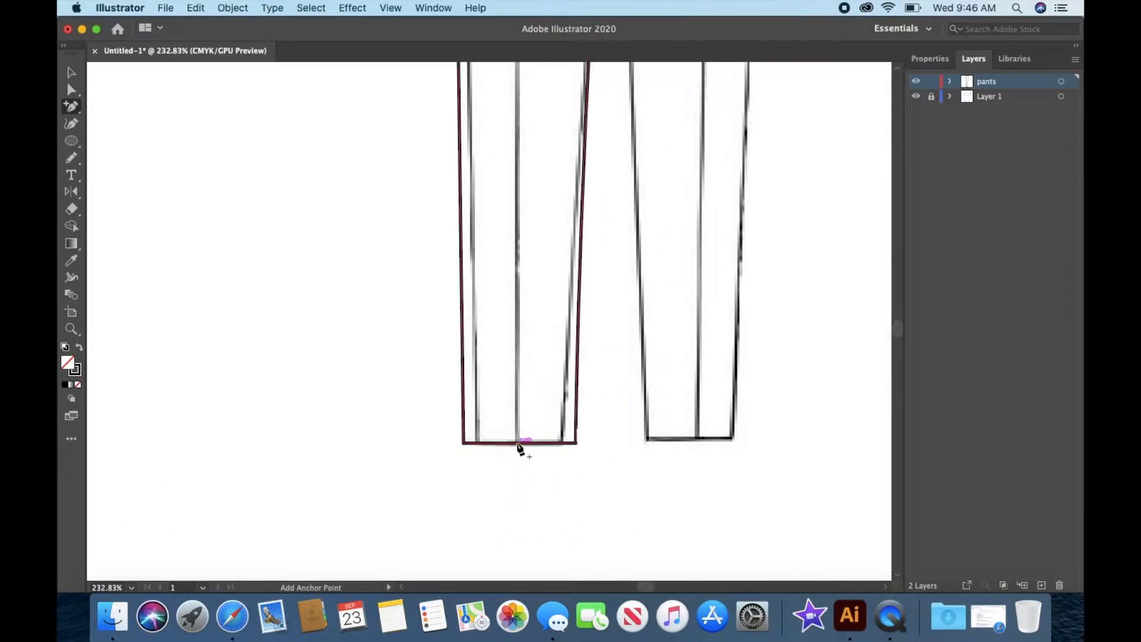
left_click(72, 90)
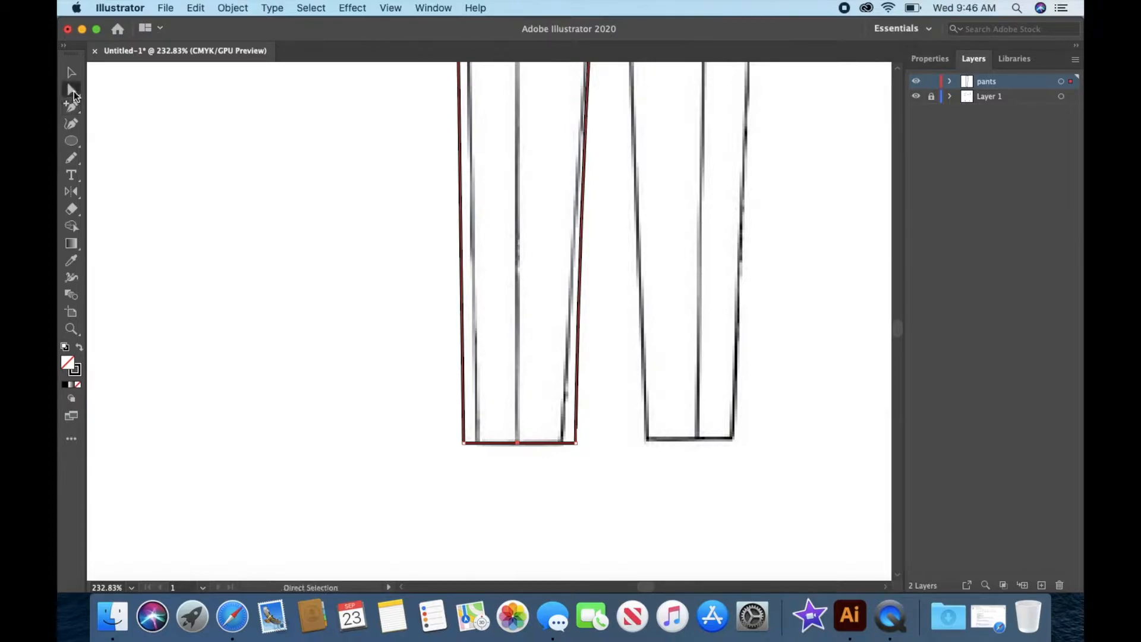
left_click(518, 445)
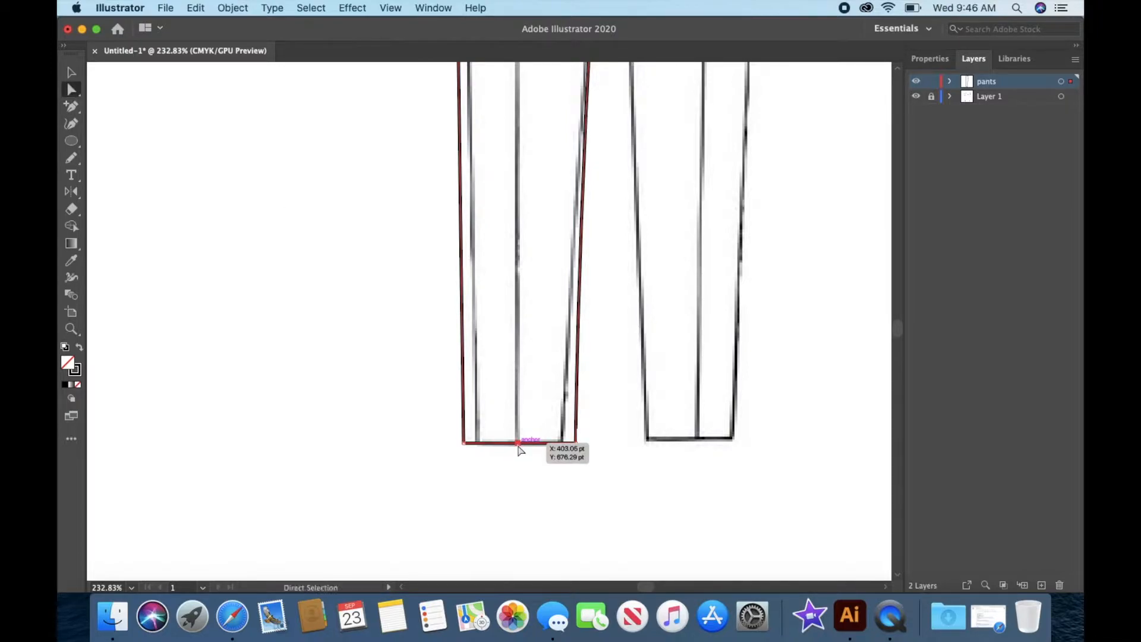
left_click_drag(518, 450, 561, 232)
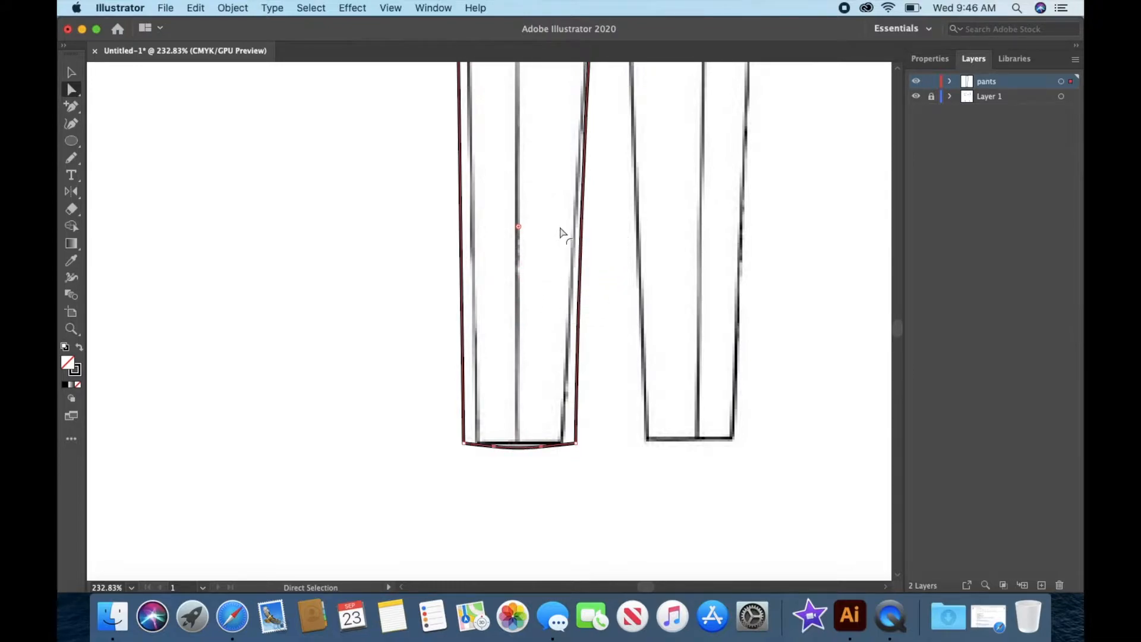
key("super+0")
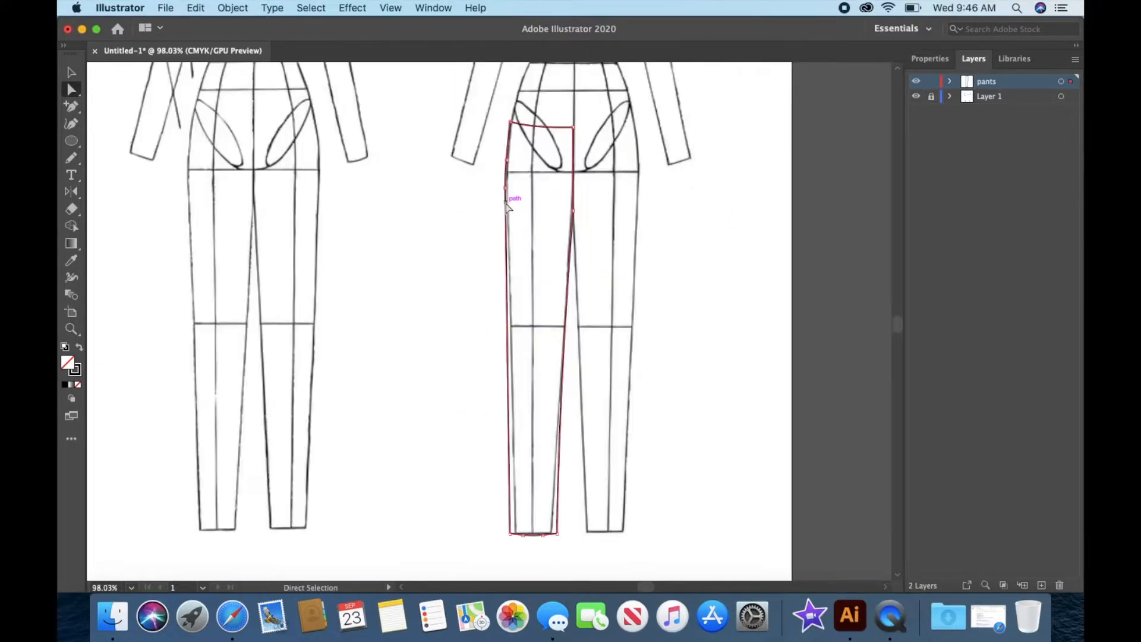
Step: Fill the pant leg with white, FCFCFC
double_click(69, 368)
left_click(382, 216)
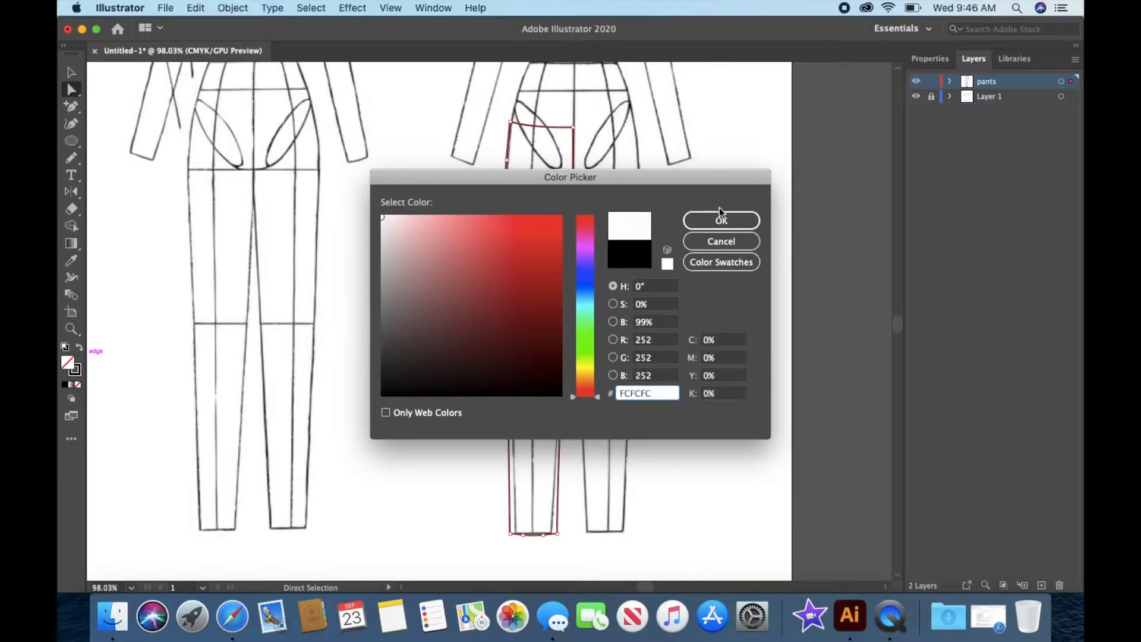
left_click(720, 221)
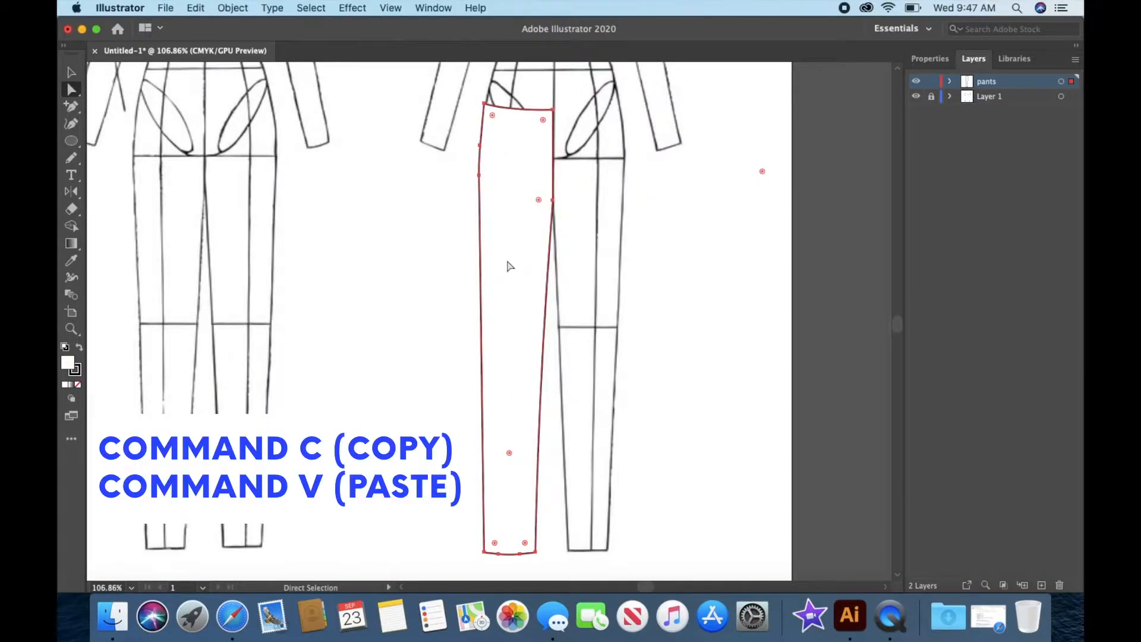
Step: Duplicate the pant leg and place the copy over the figure's other leg
key("super+c")
key("super+v")
left_click_drag(479, 269, 588, 278)
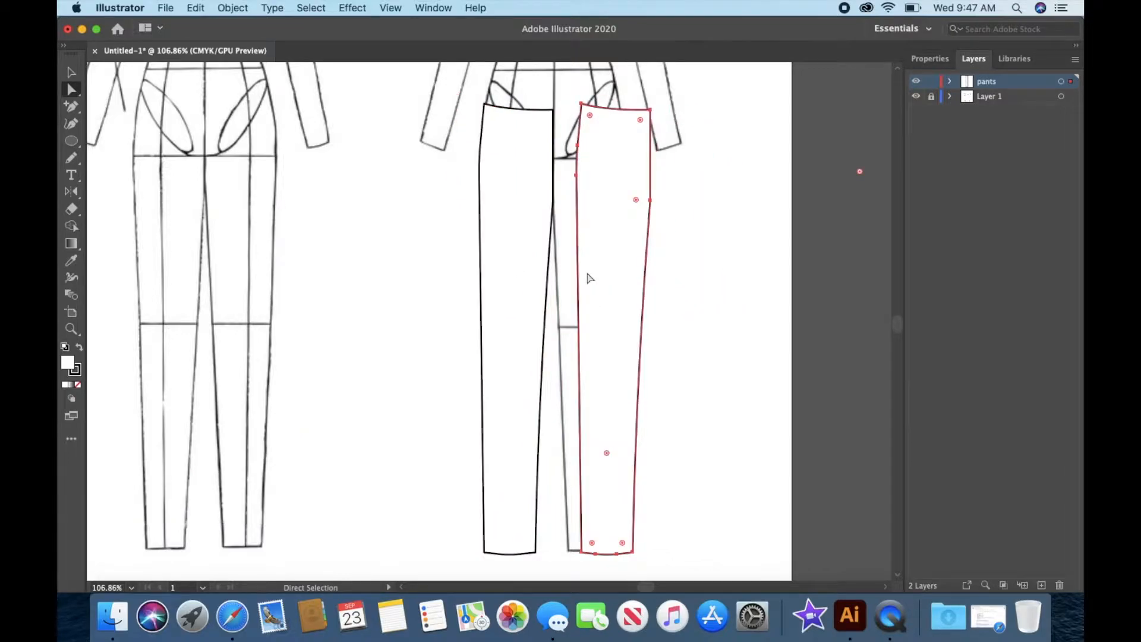
Step: Reflect the copied leg across the vertical axis and align it with the original leg at the centre seam
left_click(85, 195)
left_click(140, 224)
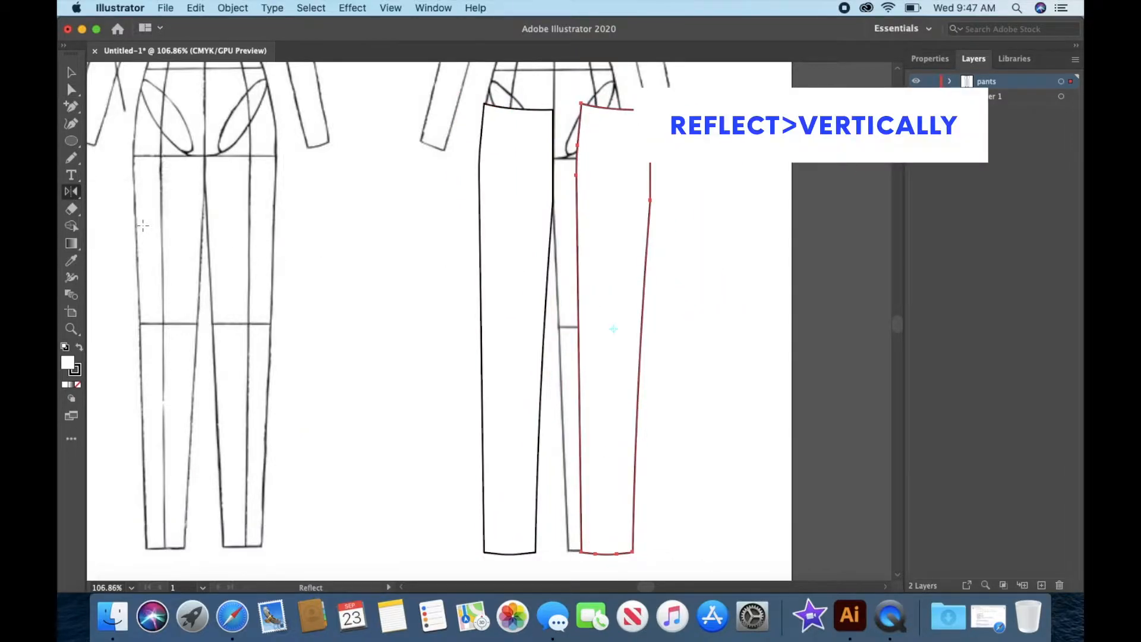
double_click(72, 197)
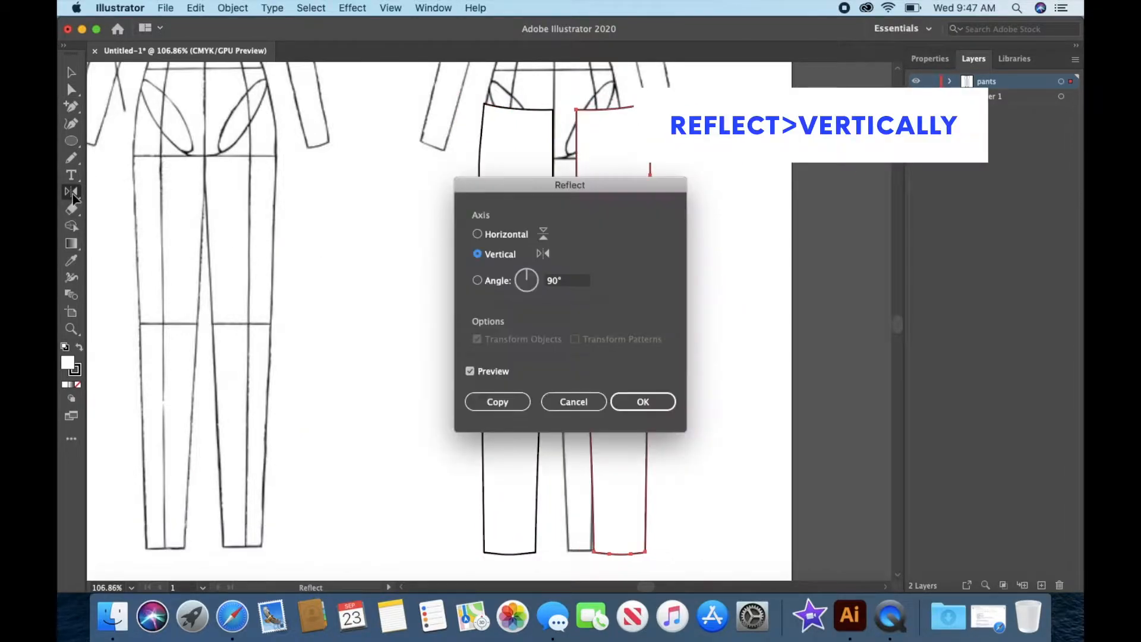
left_click(642, 401)
key("v")
left_click_drag(599, 202, 558, 206)
left_click(707, 246)
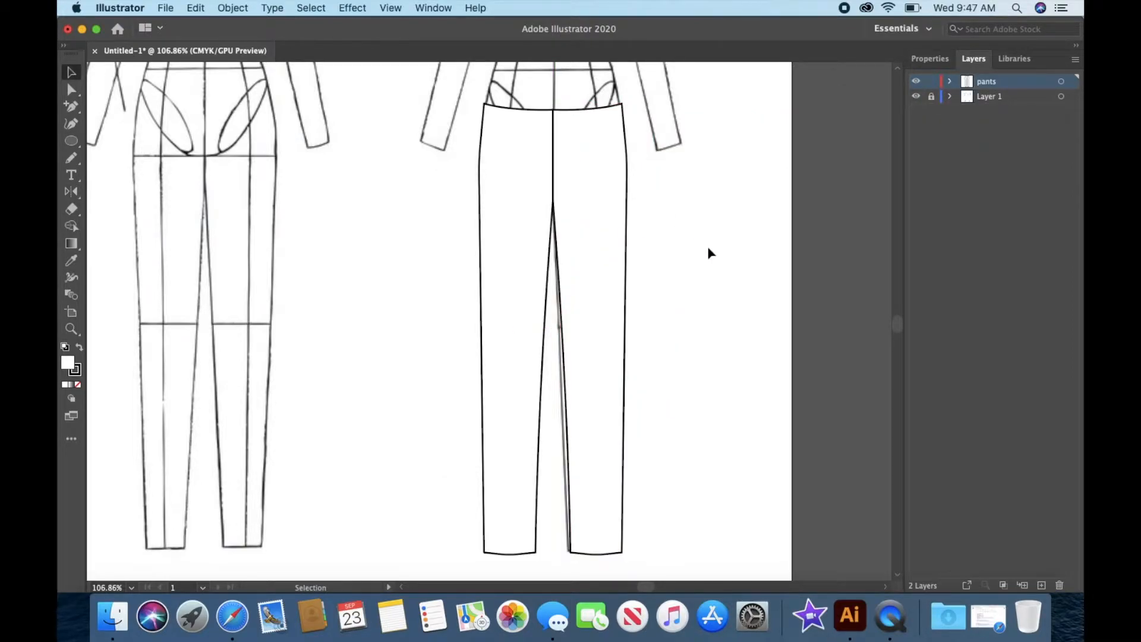
Step: Draw a narrow waistband rectangle spanning the full width of the pants just above the waist edge
left_click(915, 97)
left_click(915, 97)
left_click_drag(72, 141, 137, 138)
scroll(480, 93, "up", 3)
mouse_move(426, 132)
left_mouse_down()
mouse_move(727, 146)
mouse_move(705, 151)
left_mouse_up()
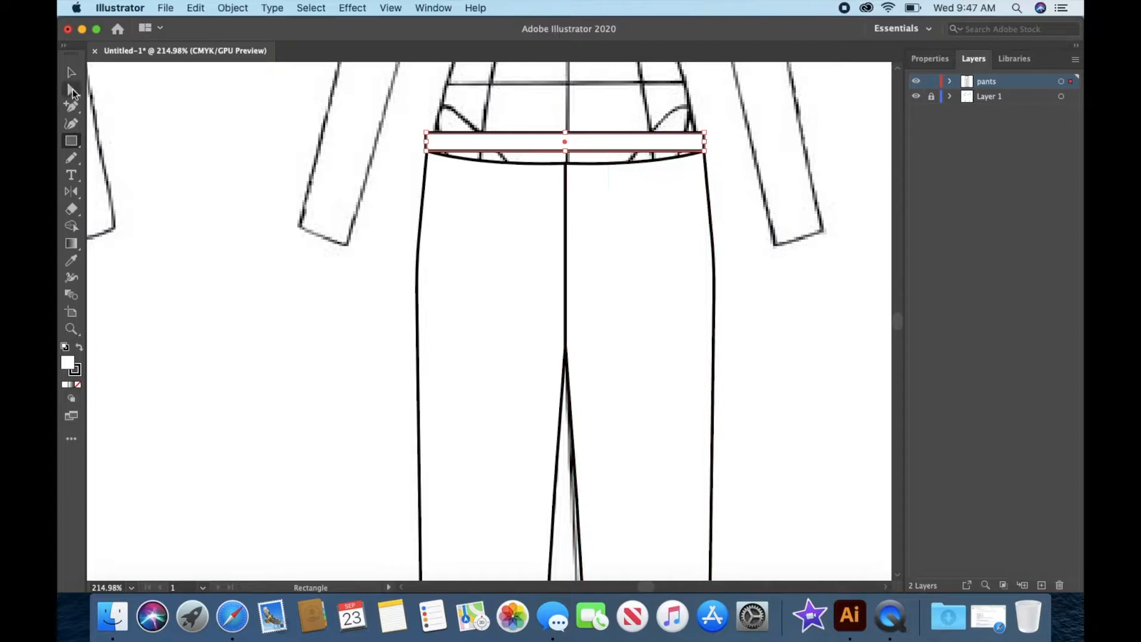
Step: Add centre anchor points to the waistband's upper and lower edges and lower them to follow the dipped waistline
left_click(72, 107)
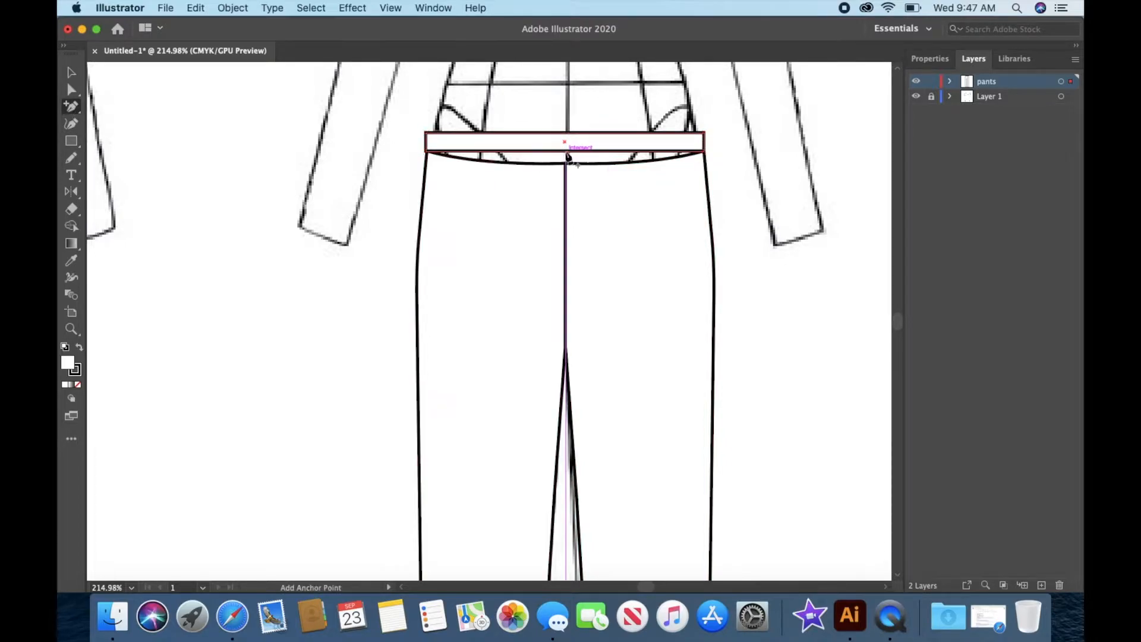
left_click(72, 90)
mouse_move(566, 152)
left_mouse_down()
mouse_move(565, 164)
mouse_move(566, 138)
left_mouse_up()
key("Down")
key("Down")
key("Up")
left_click(594, 179)
Step: Convert the waistband's upper and lower centre anchor points to smooth points
left_click(565, 149)
left_click(929, 65)
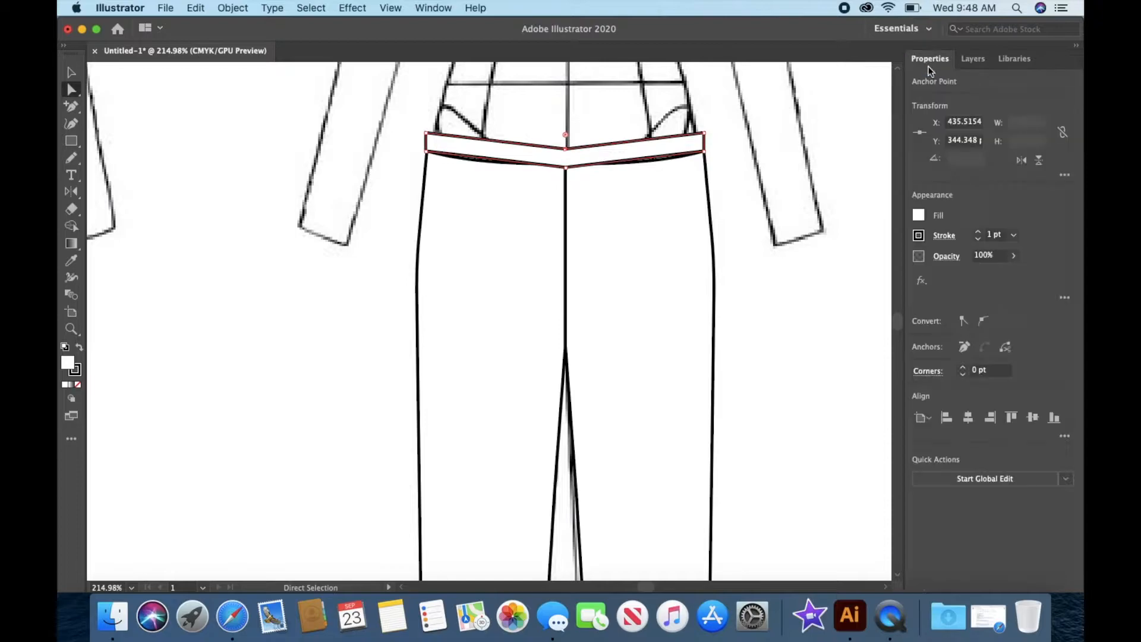
left_click(983, 322)
left_click(565, 167)
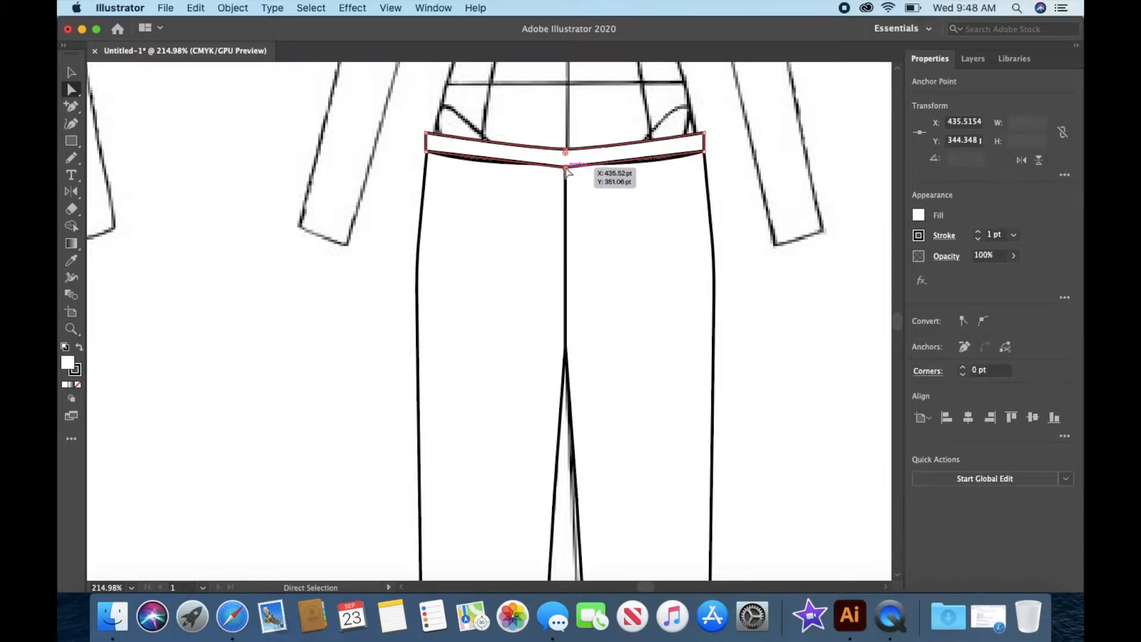
left_click(983, 322)
Step: Adjust the handles of the waistband's centre points so both edges curve evenly along the pants' waist
left_click_drag(601, 167, 647, 170)
left_click_drag(530, 168, 501, 144)
key("Up")
left_click_drag(601, 147, 631, 153)
left_click(624, 128)
Step: Taper the waistband by moving both of its upper corner points slightly inward
scroll(624, 126, "up", 4)
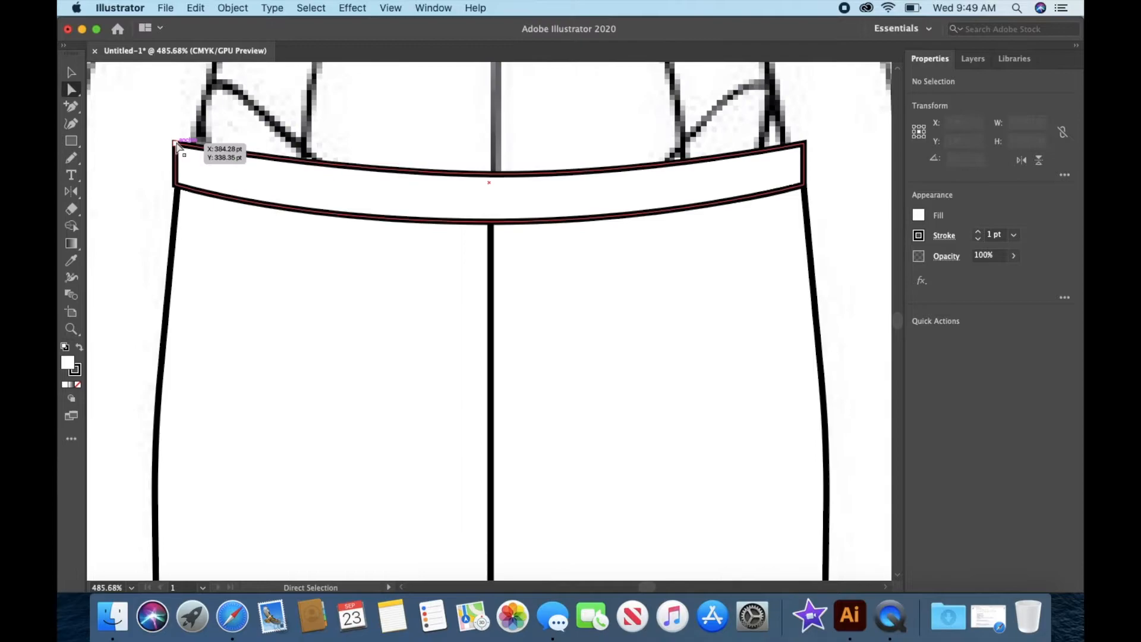
left_click(177, 144)
left_click_drag(179, 145, 187, 143)
left_click_drag(804, 143, 791, 143)
Step: Align the waistband's lower-left corner point with the top of the pants' side seam
left_click(176, 185)
scroll(177, 188, "up", 6)
left_click_drag(174, 178, 176, 177)
left_click(146, 195)
Step: Align the waistband's lower-right corner point with the top of the opposite side seam
scroll(147, 195, "down", 4)
scroll(147, 195, "right", 8)
scroll(622, 241, "up", 2)
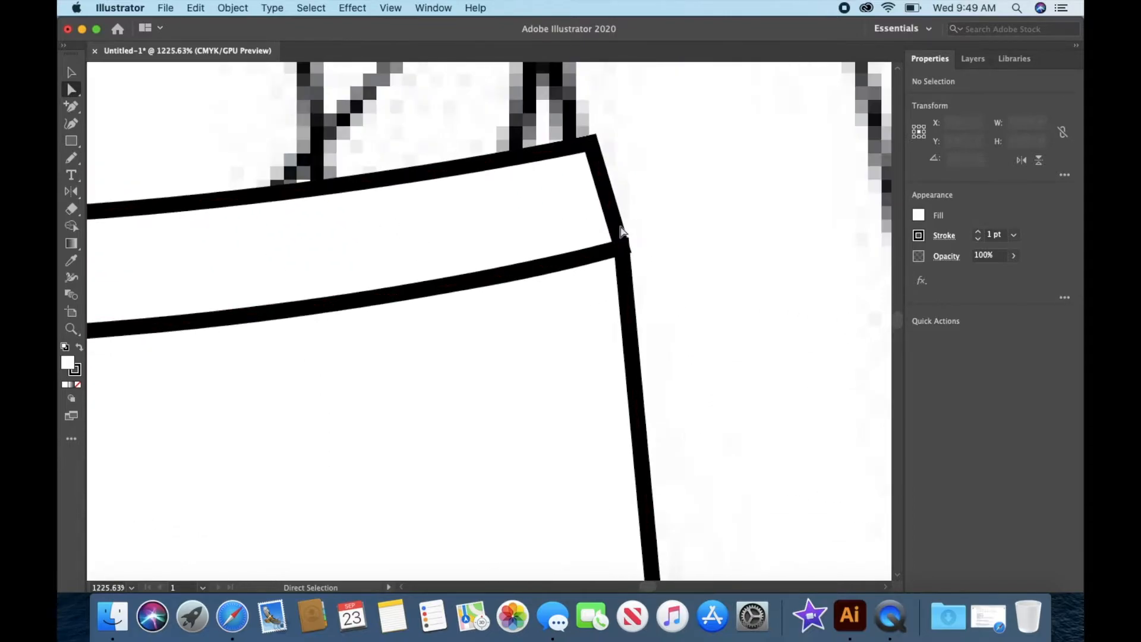
left_click(623, 246)
scroll(623, 245, "up", 5)
scroll(623, 246, "up", 1)
left_click_drag(619, 254, 623, 252)
left_click(671, 252)
Step: Select the three anchor points of the waistband's upper edge and raise them by 1 pt
scroll(672, 252, "down", 10)
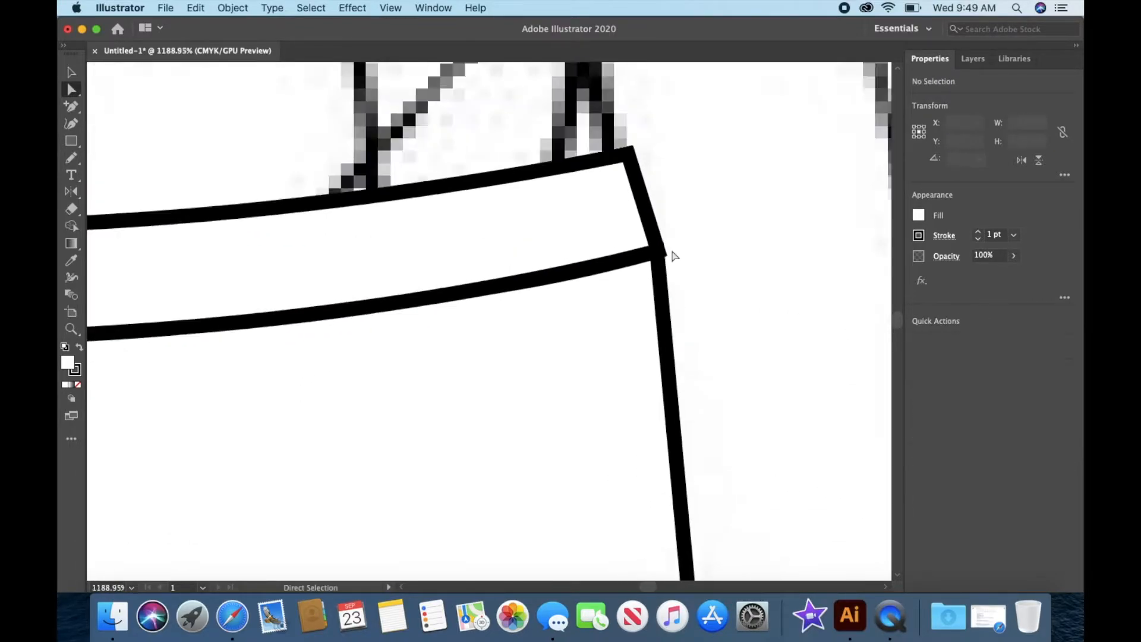
scroll(659, 257, "down", 5)
scroll(458, 214, "up", 5)
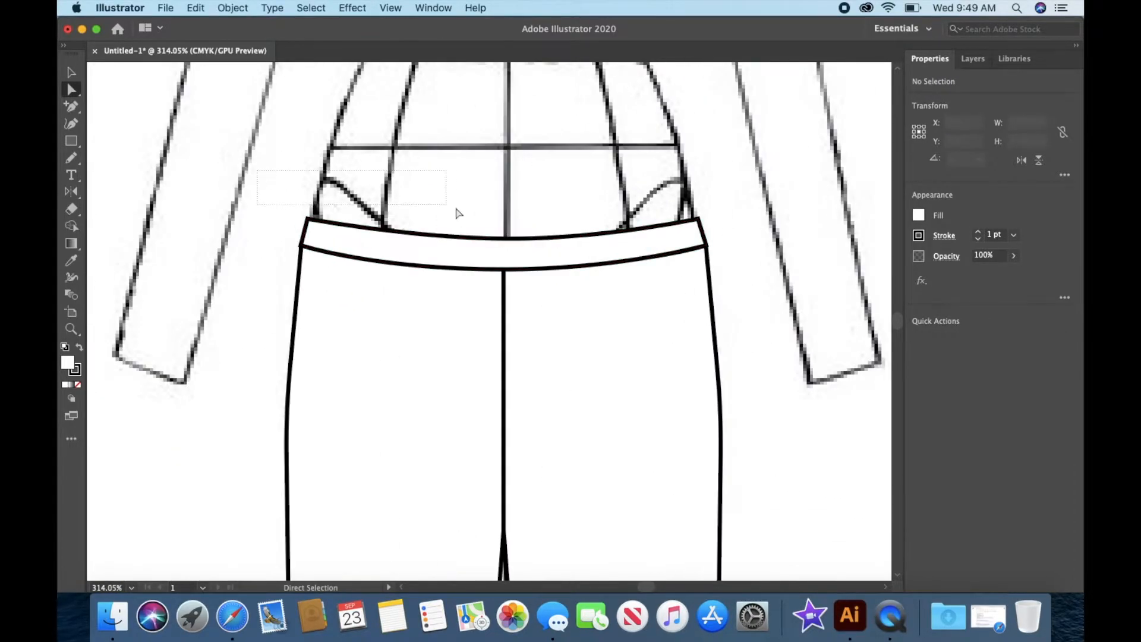
left_click(712, 239)
left_click(716, 242)
left_click(307, 219)
left_click(504, 239, "shift")
left_click(697, 219, "shift")
key("Up")
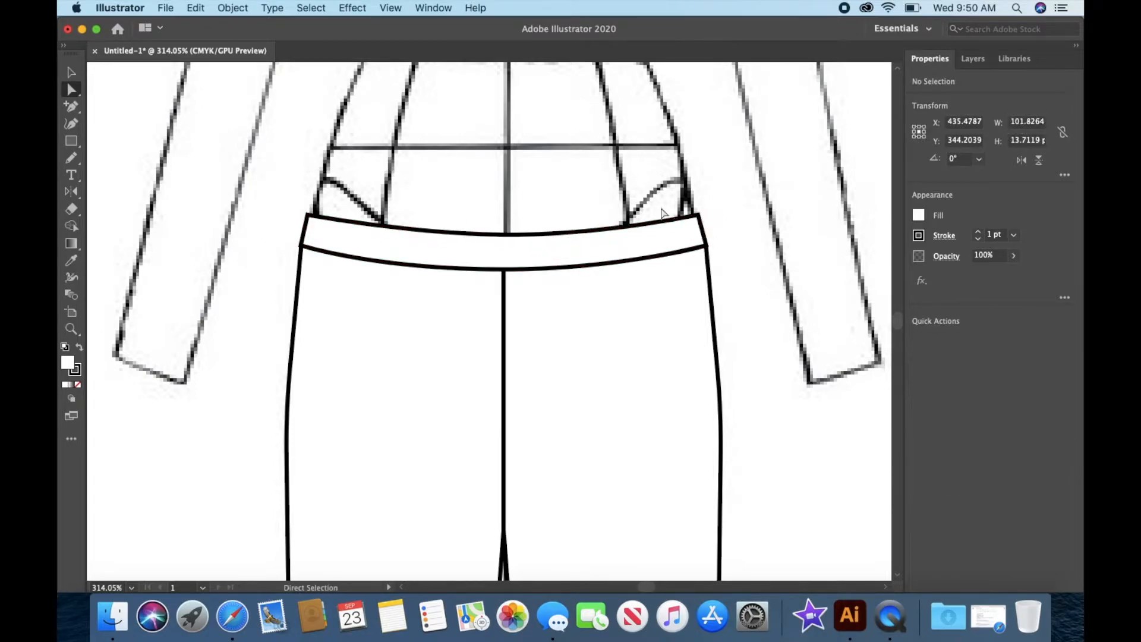
Step: Draw a freehand crease line about 35 pt wide and 9 pt high across the crotch with the Pencil tool
left_click(669, 212)
scroll(669, 212, "down", 4)
left_click(71, 162)
left_click_drag(70, 162, 137, 194)
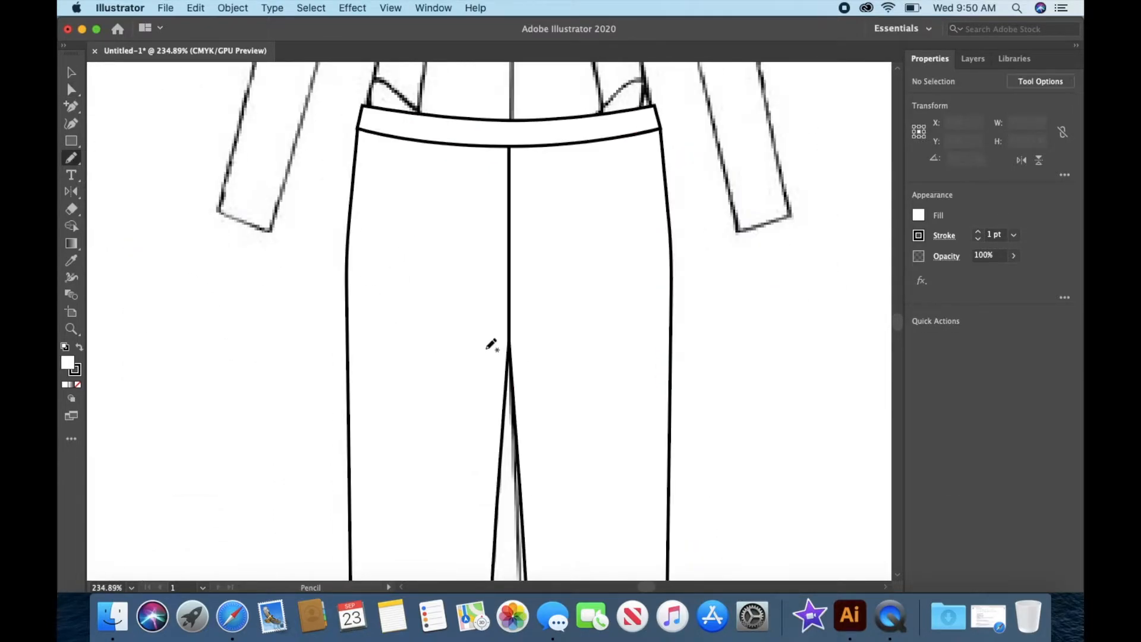
left_click_drag(499, 347, 584, 322)
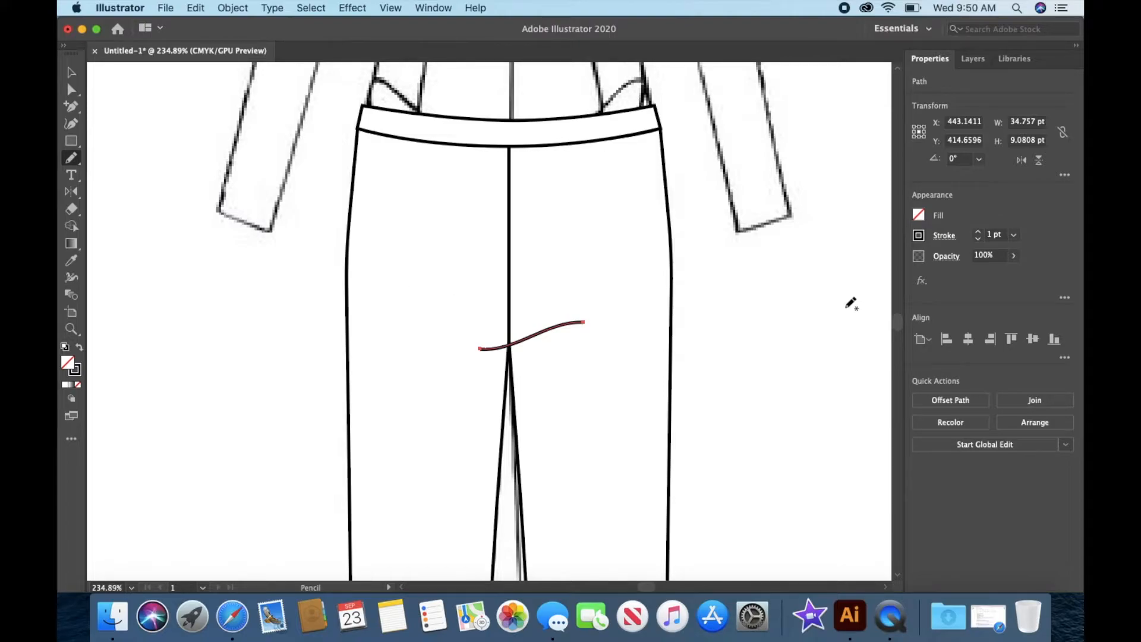
Step: Apply the stroke width profile that tapers at both ends to the crotch crease line
left_click(945, 237)
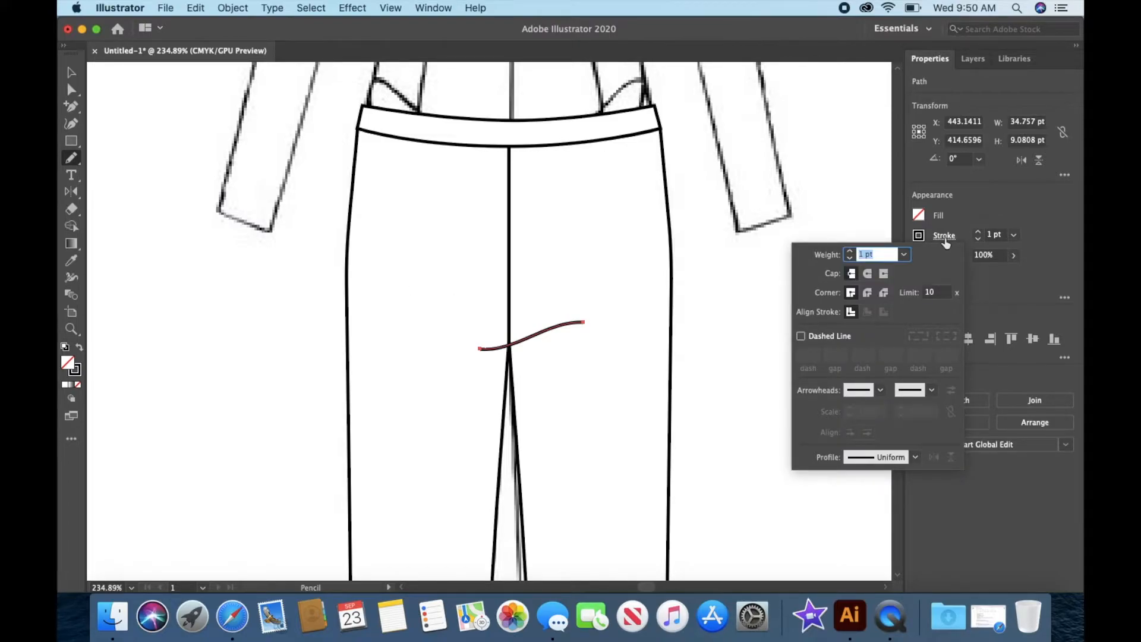
left_click(916, 457)
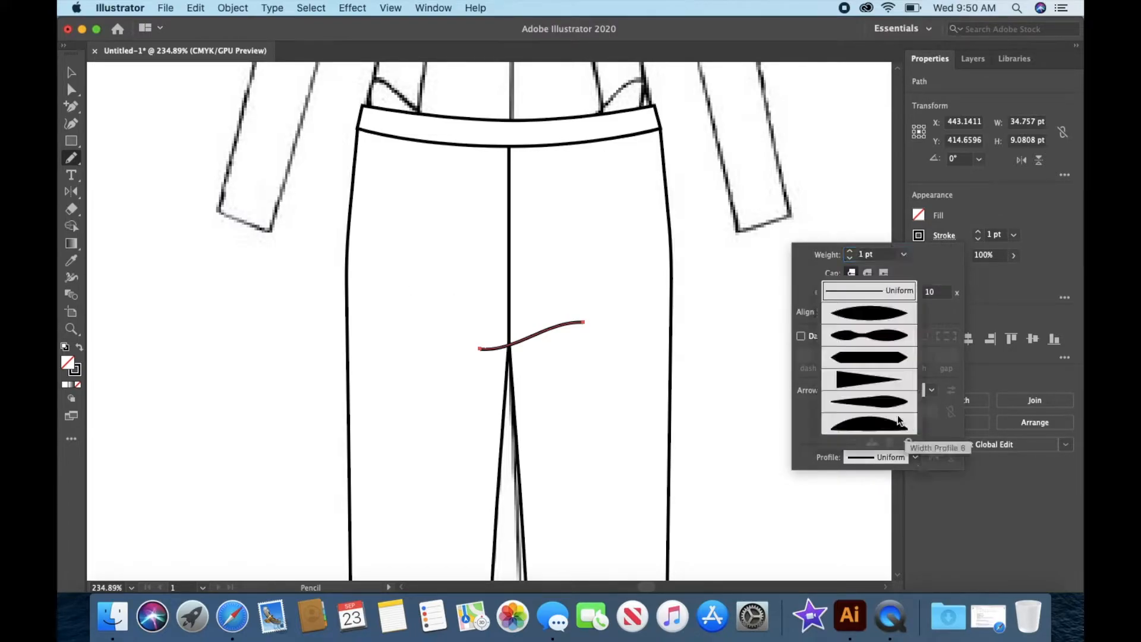
left_click(868, 333)
left_click(897, 460)
left_click(868, 313)
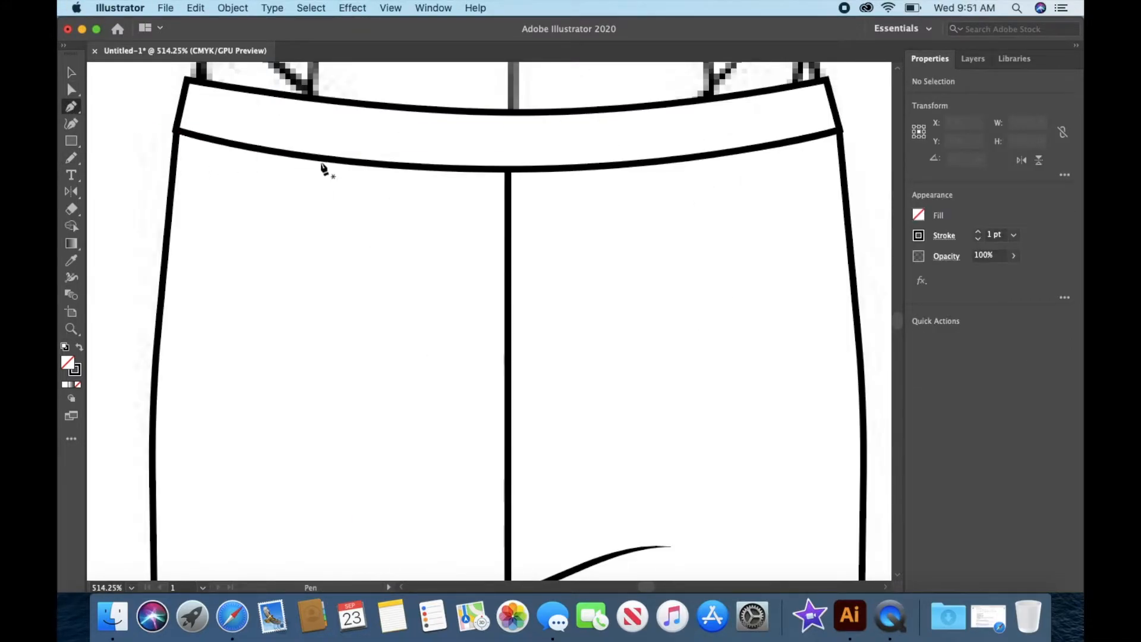
Step: Draw a curved front pocket opening from the waistband's lower edge to the side seam and refine its curve
left_click_drag(331, 159, 303, 297)
left_click(165, 262)
key("a")
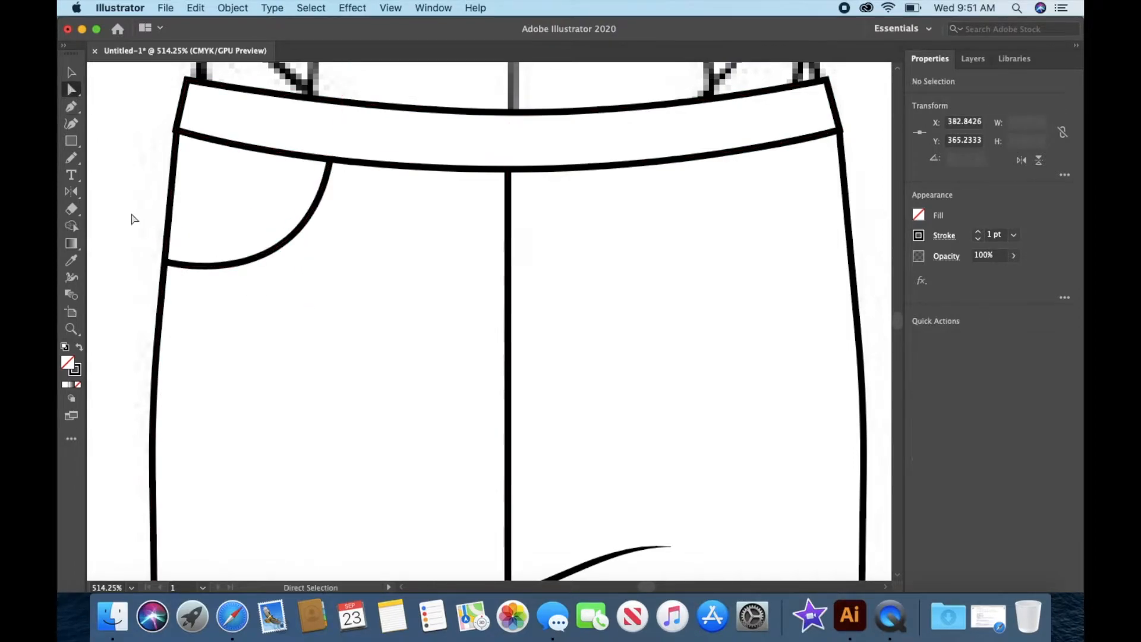
left_click(133, 218)
scroll(312, 220, "down", 2)
left_click_drag(286, 241, 322, 293)
left_click(117, 212)
Step: Draw an angular coin pocket outline inside the front pocket, starting and ending on the pocket curve
key("p")
left_click(222, 260)
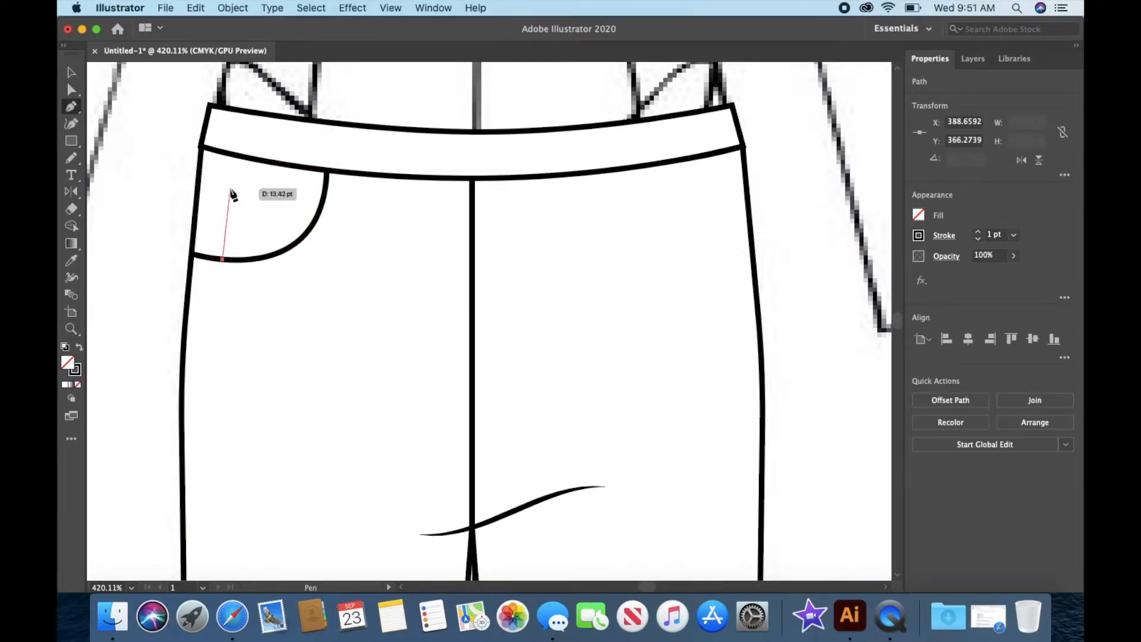
left_click(230, 189)
left_click(324, 195)
key("Return")
Step: Draw a vertical center front line through the waistband, from its lower edge to its upper edge
left_click(472, 177)
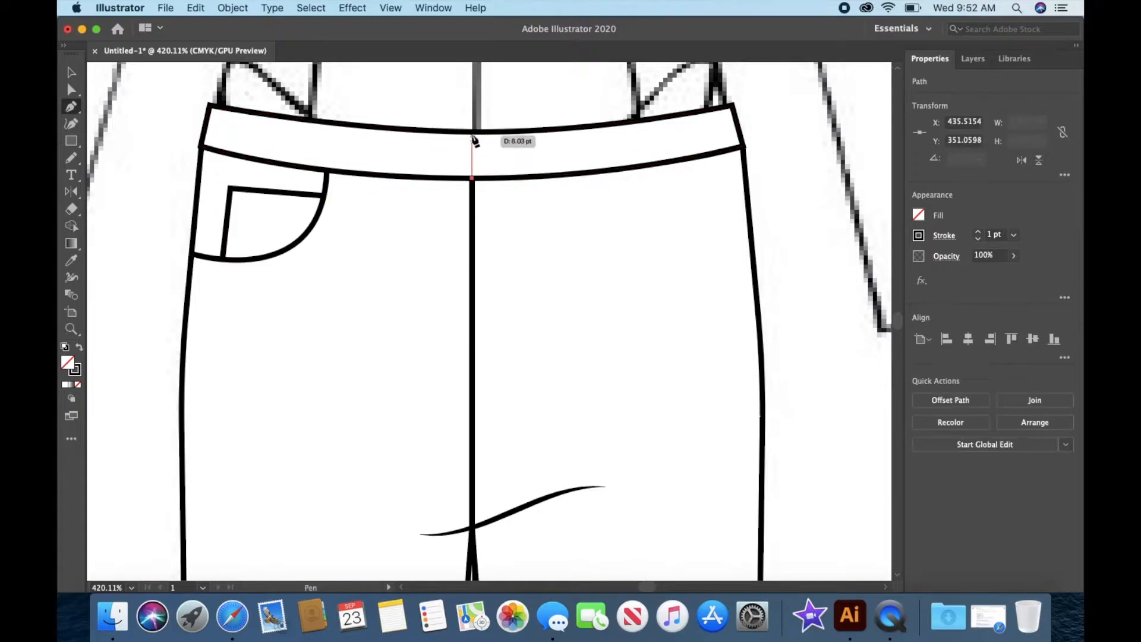
left_click(472, 132)
key("Return")
Step: Add a small circular button on the waistband just beside the center front line
left_click_drag(72, 141, 116, 160)
mouse_move(485, 146)
left_mouse_down()
mouse_move(529, 187)
mouse_move(496, 157)
left_mouse_up()
key("v")
left_click(506, 102)
left_click(498, 149)
left_click(486, 100)
scroll(463, 168, "down", 1)
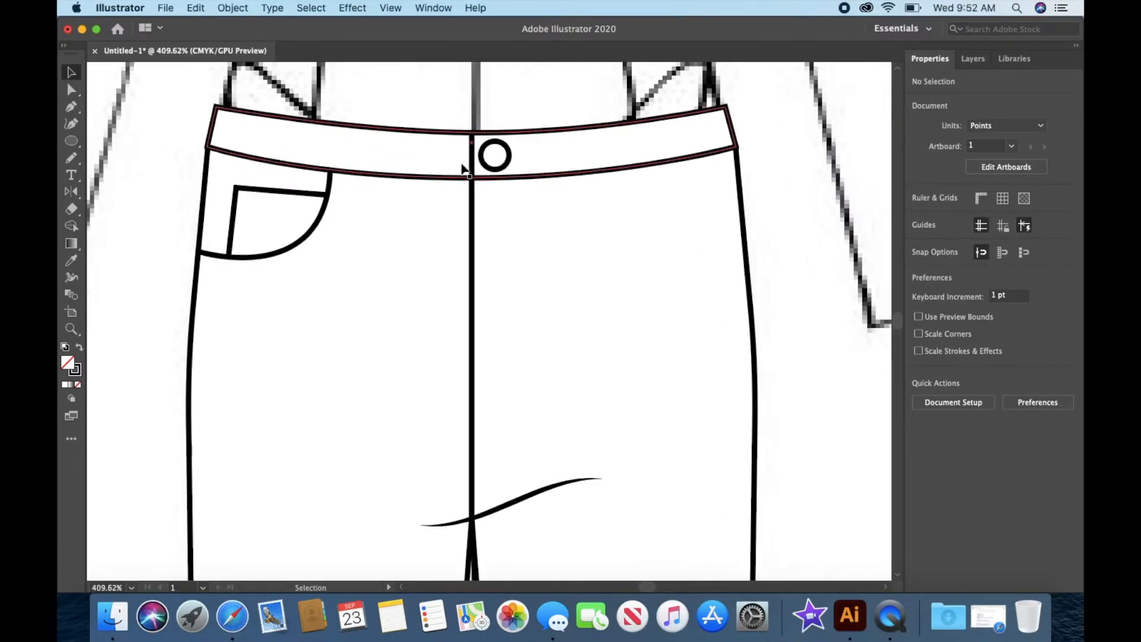
Step: Draw a narrow belt loop, about 4.4 by 12.3 pt, tilt it across the waistband beside the pocket and fill it white
left_click_drag(71, 141, 119, 141)
left_click_drag(351, 124, 367, 187)
left_click_drag(371, 121, 354, 155)
left_click(370, 103)
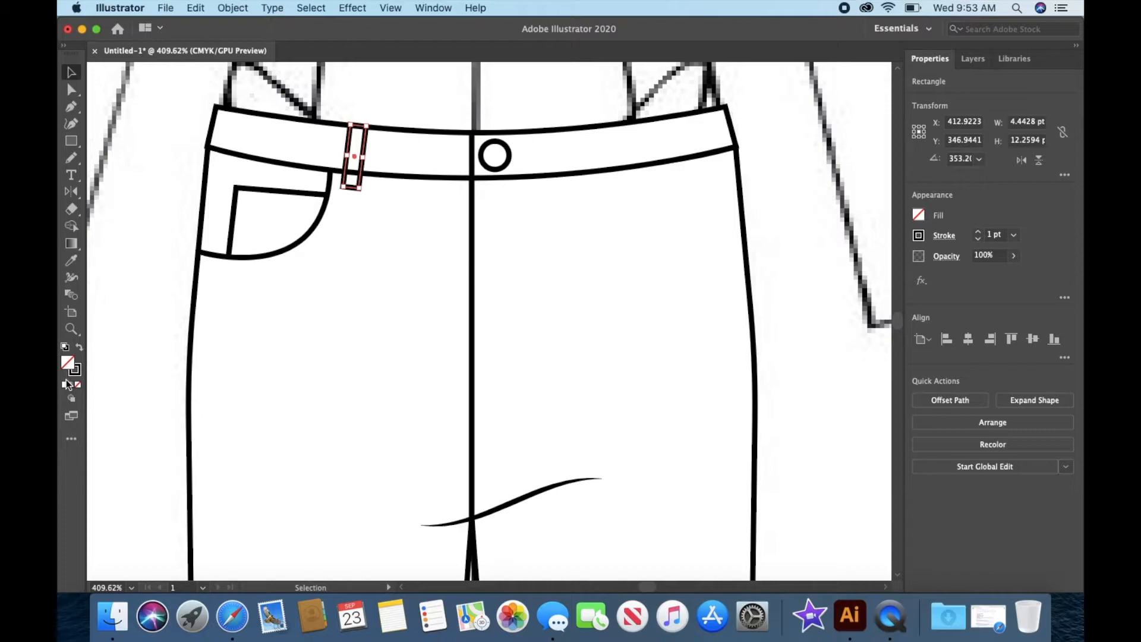
left_click(67, 384)
left_click(440, 105)
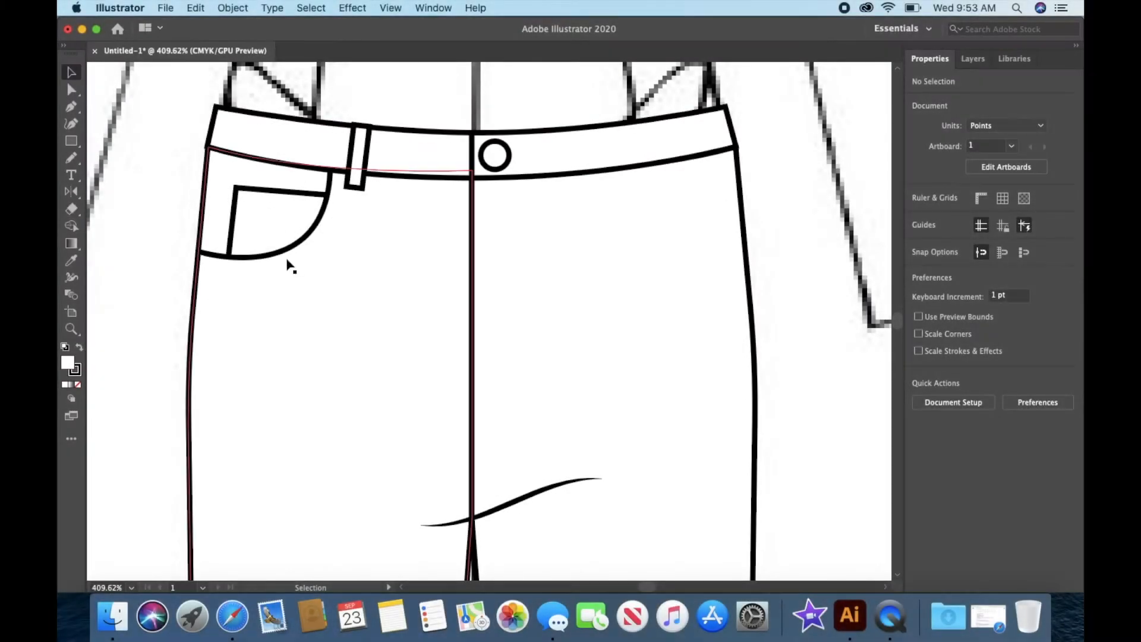
Step: Duplicate the front pocket curve just outside the opening and turn the copy's stroke into a dashed line
left_click(285, 252)
left_click_drag(285, 253, 320, 269)
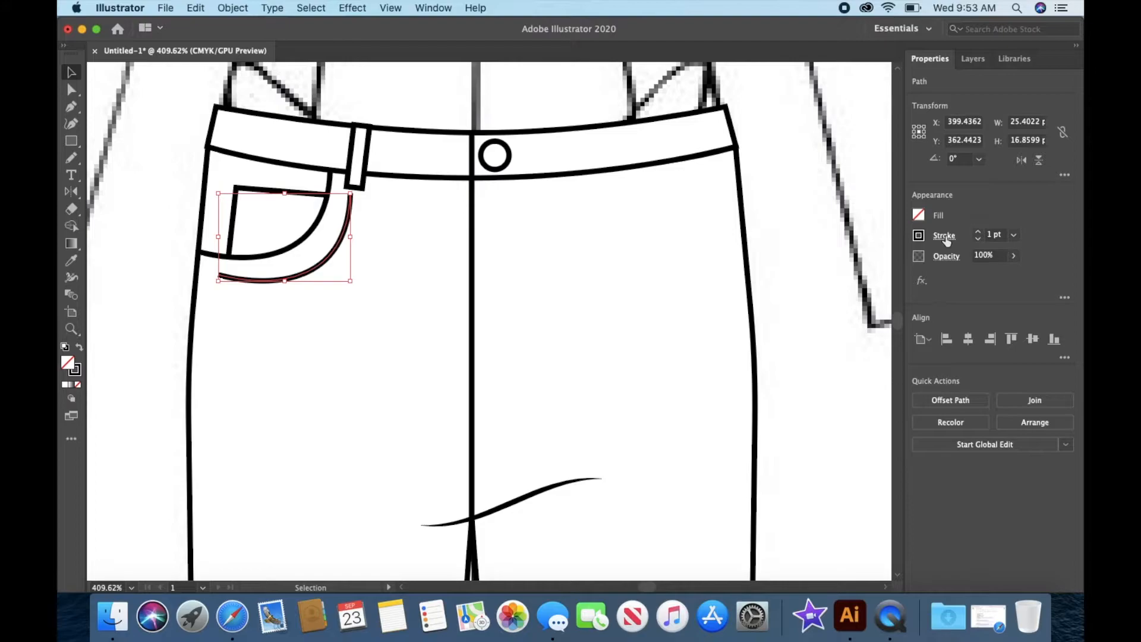
left_click(944, 236)
left_click(801, 337)
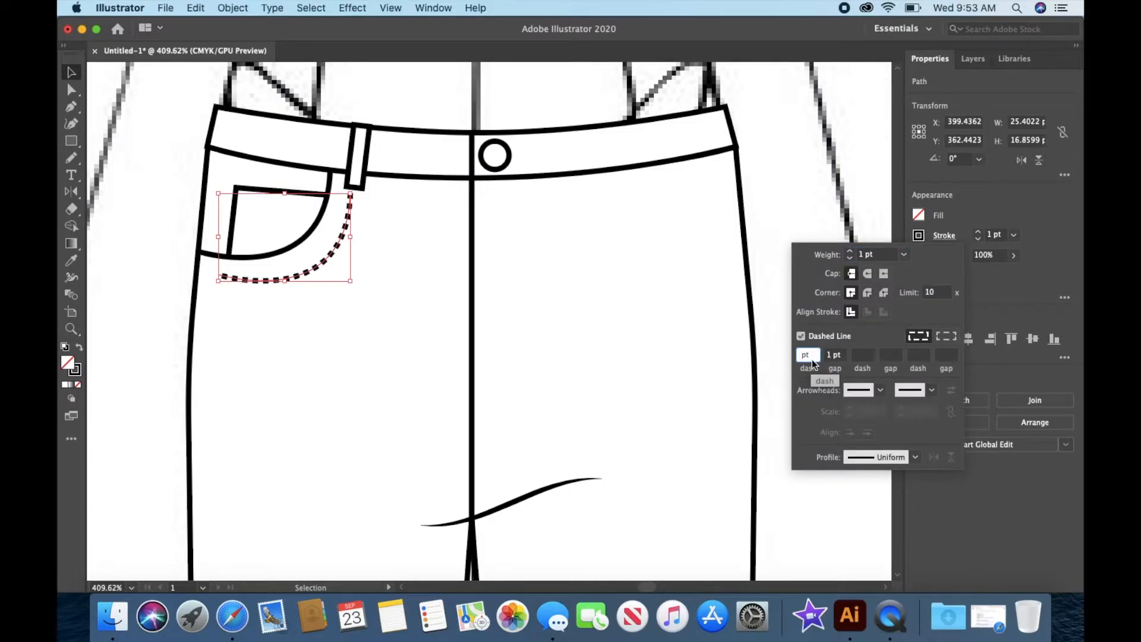
Step: Set the dashed pocket line to a 0.5 pt stroke weight with 1 pt dashes and 1 pt gaps
left_click(903, 254)
left_click(925, 277)
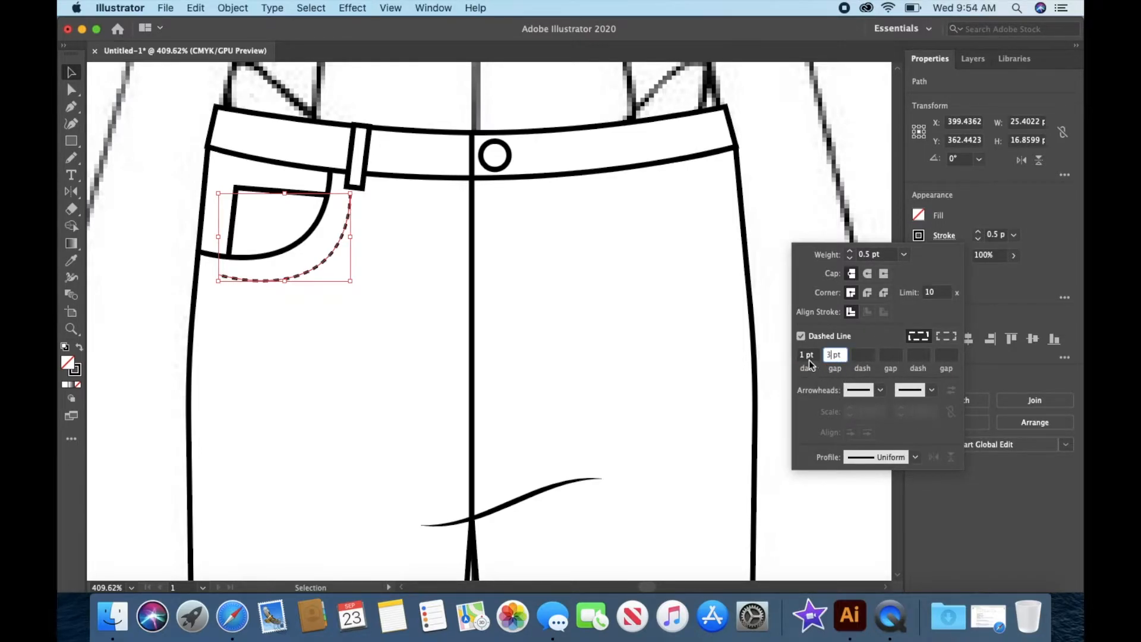
key("Return")
left_click(805, 357)
left_click(321, 267)
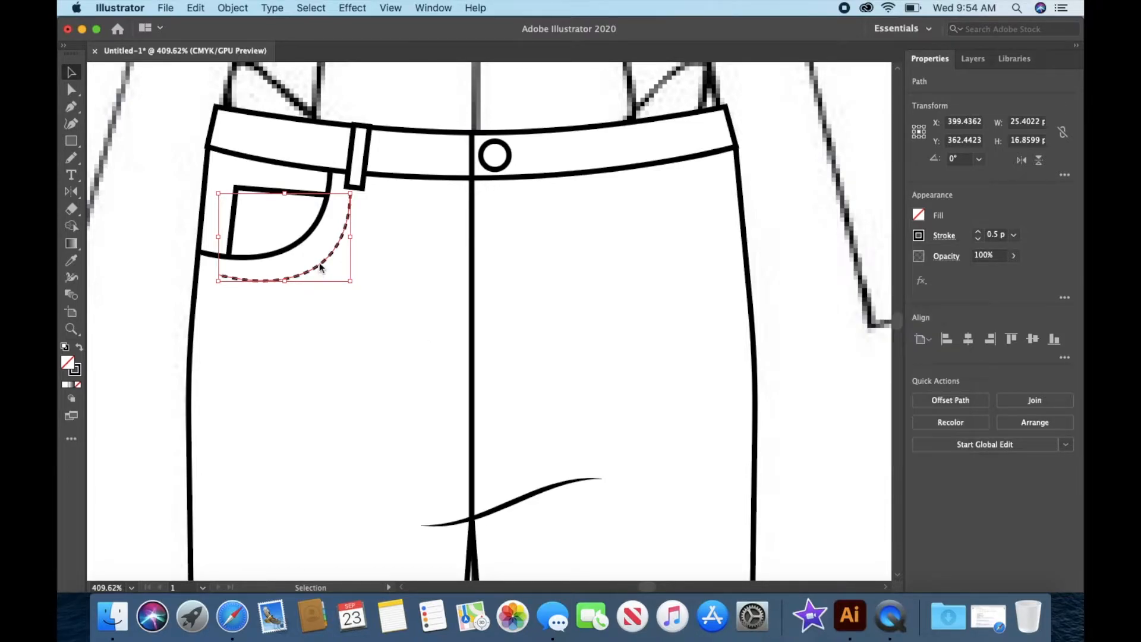
Step: Place the dashed line close along the pocket opening and fit its end point to the waistband edge
left_click_drag(317, 272, 302, 255)
key("a")
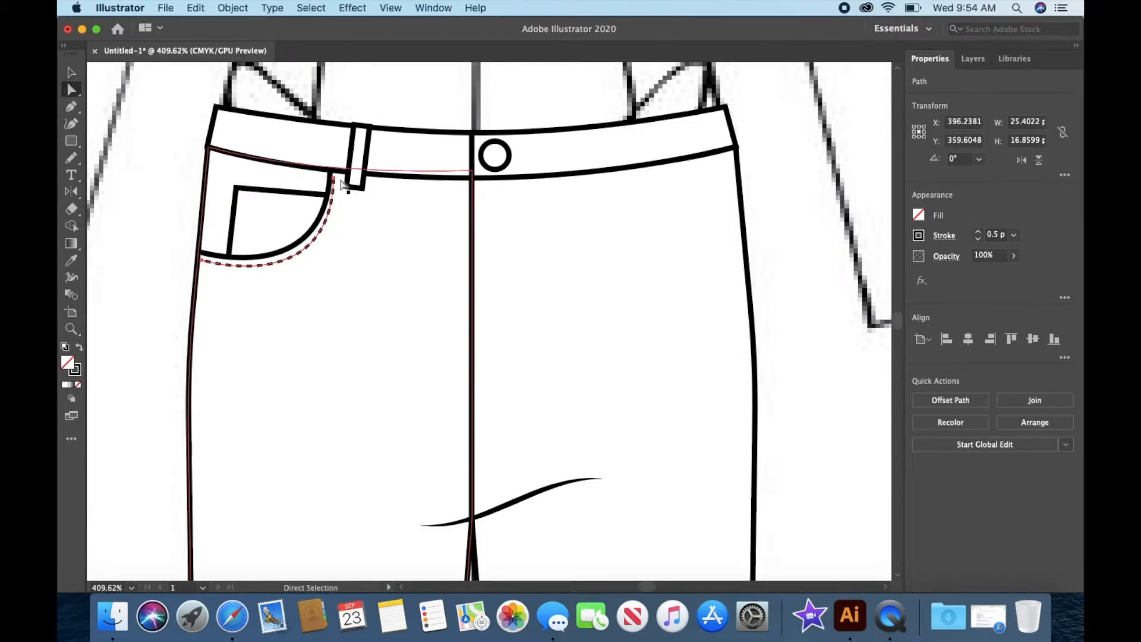
left_click(333, 176)
left_click_drag(333, 178, 337, 172)
left_click_drag(334, 292, 337, 297)
Step: Duplicate the pocket stitch line as a parallel second row and fit its ends to the waistband and side seam
left_click(254, 266)
key("super+c")
key("super+v")
left_click_drag(470, 397, 272, 272)
scroll(311, 163, "up", 5)
left_click(366, 188)
left_click_drag(365, 188, 366, 178)
left_click_drag(129, 345, 114, 343)
left_click_drag(366, 398, 366, 407)
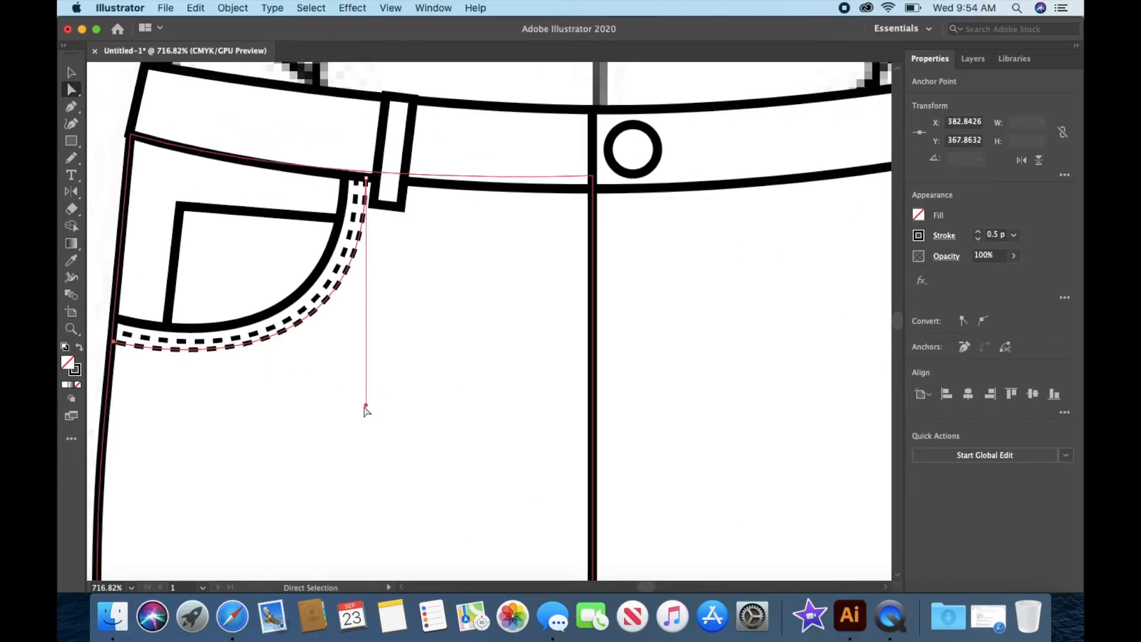
left_click(101, 209)
Step: Draw a dashed 0.5 pt topstitch line just inside the coin pocket outline, following both of its edges
scroll(101, 209, "left", 1)
scroll(103, 212, "left", 3)
left_click(71, 107)
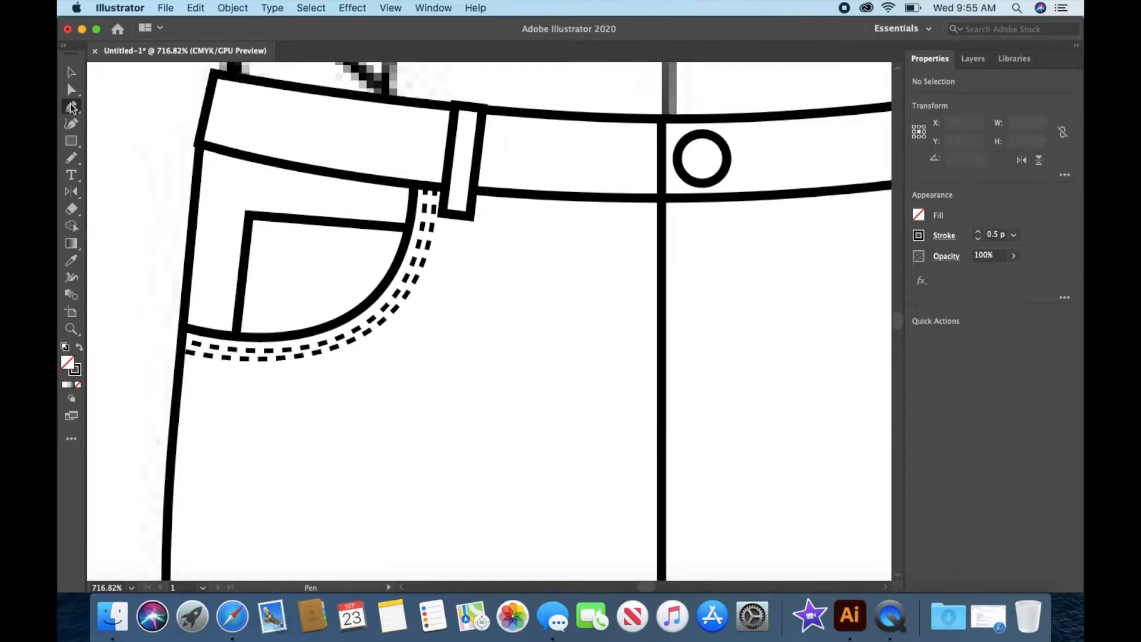
left_click(246, 337)
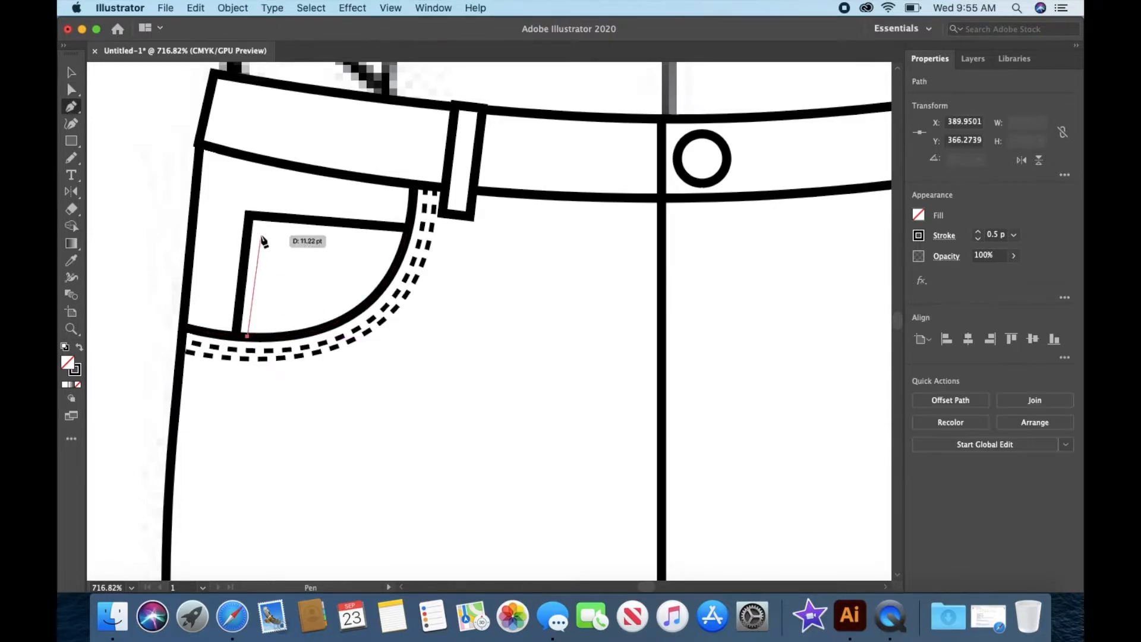
left_click(260, 233)
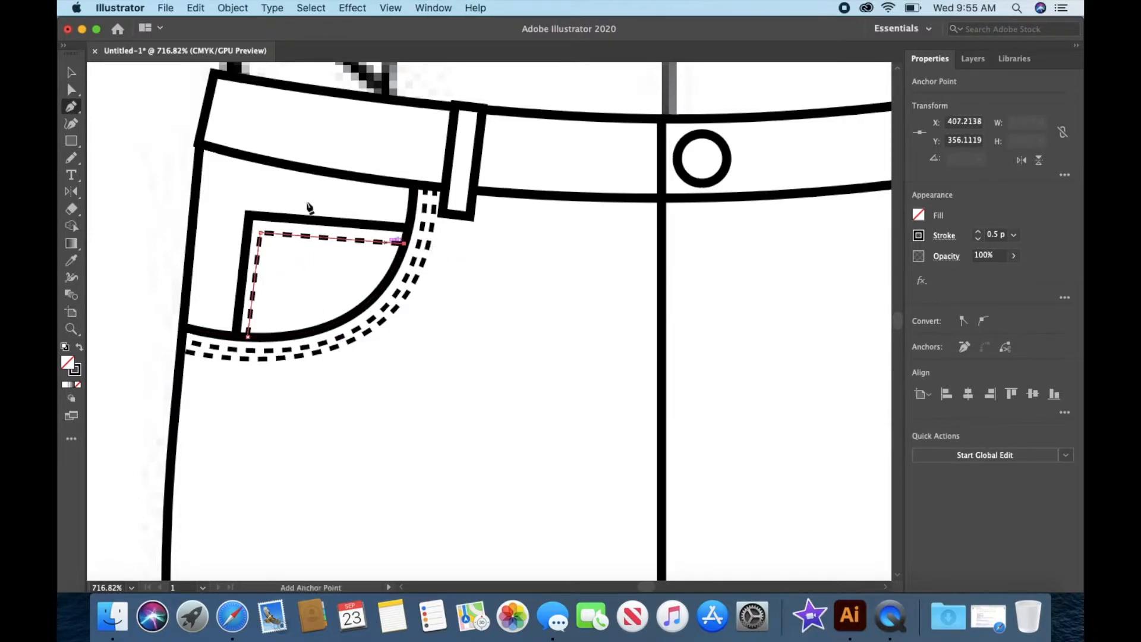
key("v")
left_click(114, 167)
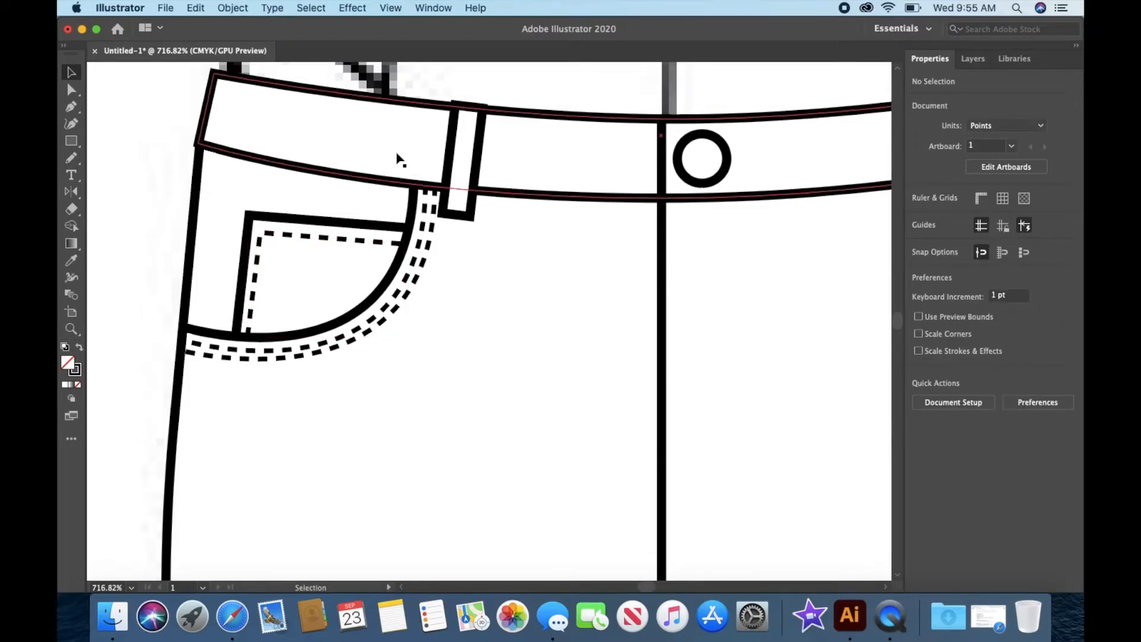
Step: Duplicate the belt loop as a dashed stitching rectangle, about 2.4 by 10.7 pt, and place it inside the loop
left_click(456, 150)
key("super+c")
key("super+v")
left_click(70, 73)
left_click_drag(489, 321, 468, 158)
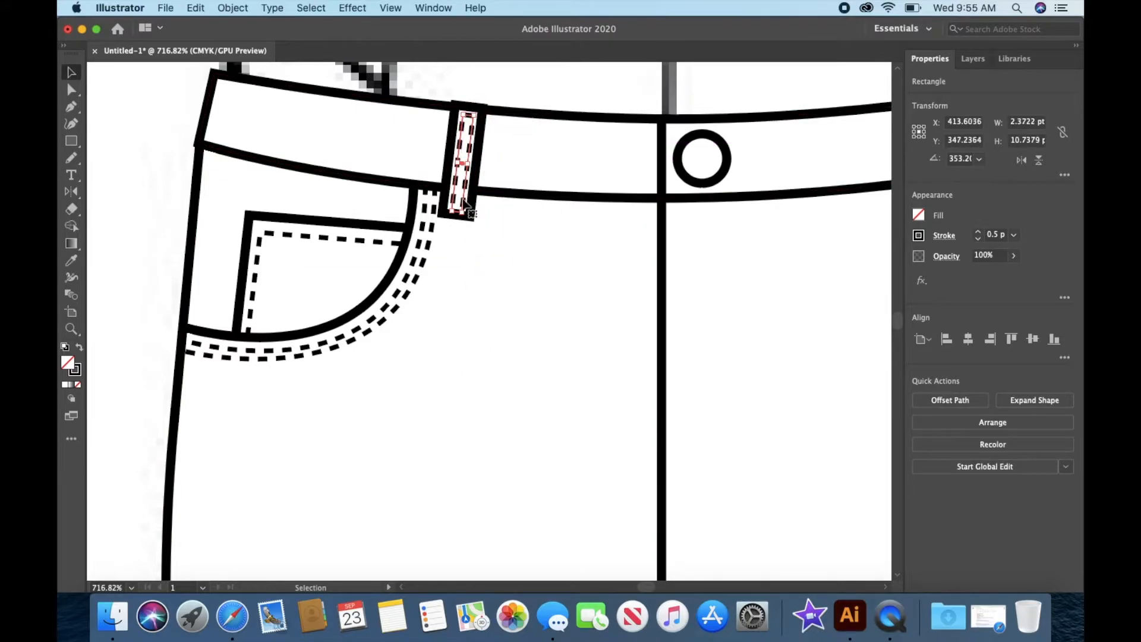
left_click(491, 89)
Step: Set the belt loop stitching's dashes to align to corners and path ends
left_click(472, 116)
scroll(480, 110, "up", 5)
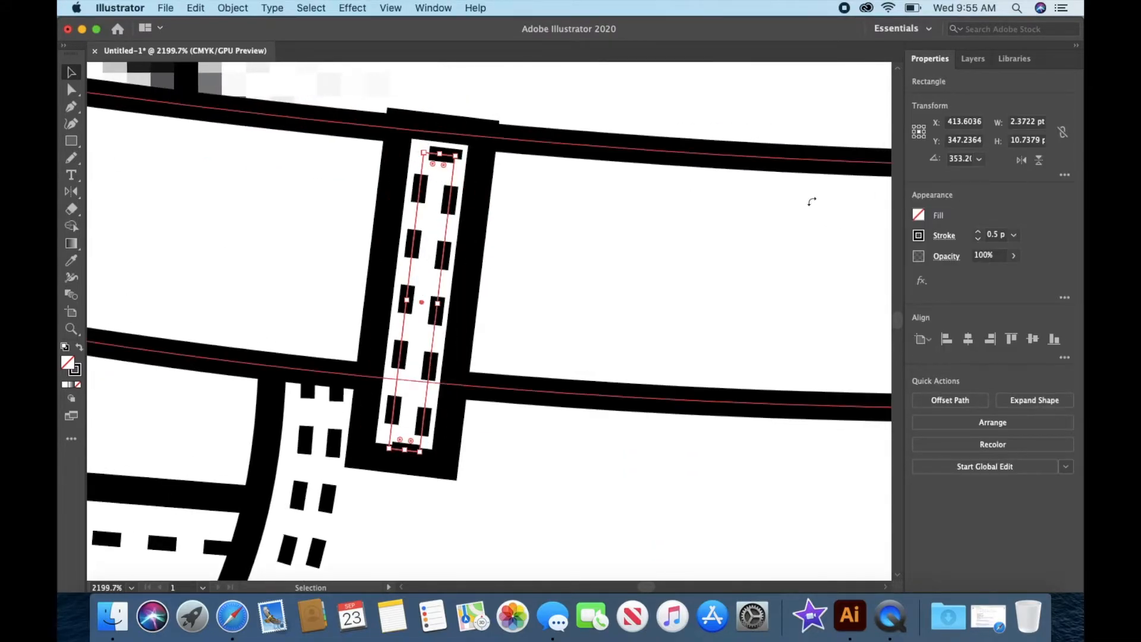
left_click(943, 236)
left_click(946, 336)
left_click(465, 102)
Step: Set the coin pocket stitching's dashes to align to corners and path ends
scroll(465, 102, "left", 6)
scroll(466, 102, "down", 3)
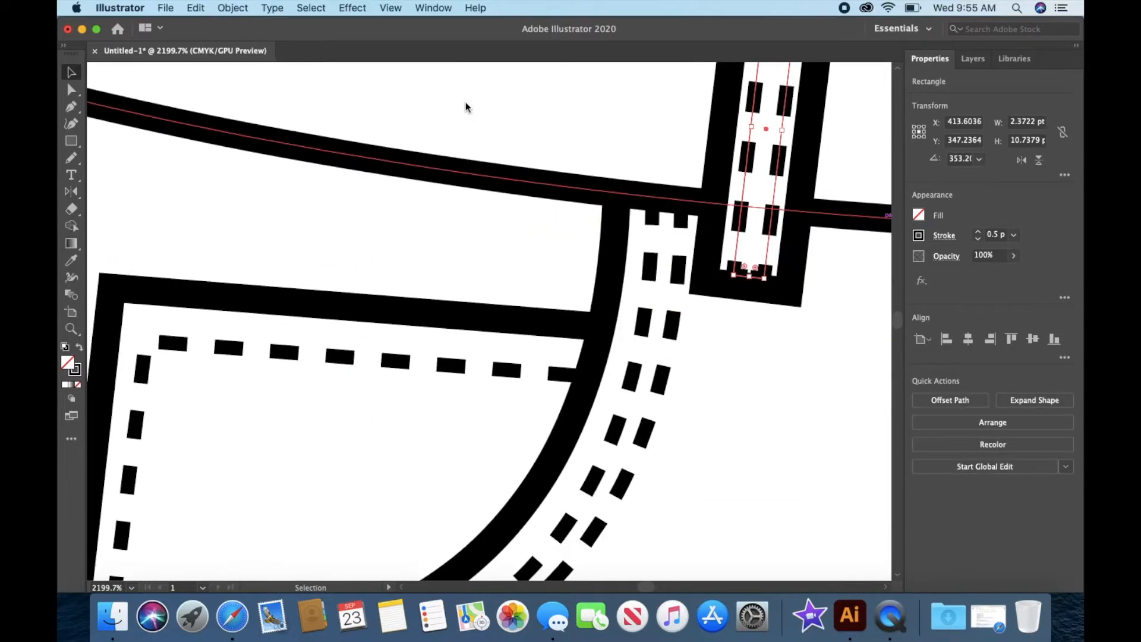
left_click(341, 357)
left_click(944, 235)
left_click(943, 336)
left_click(573, 132)
scroll(573, 133, "down", 5)
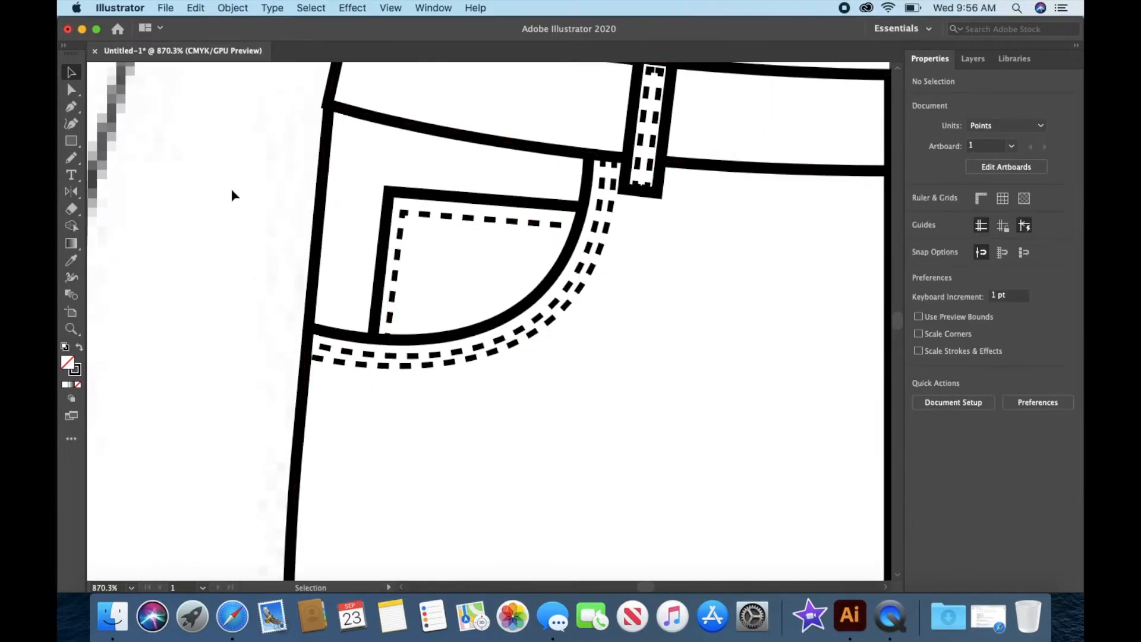
Step: Draw a dashed topstitch line beside the center front line, from the waistband's upper edge down to the crotch
scroll(232, 191, "right", 3)
scroll(232, 190, "down", 5)
key("p")
left_click(451, 157)
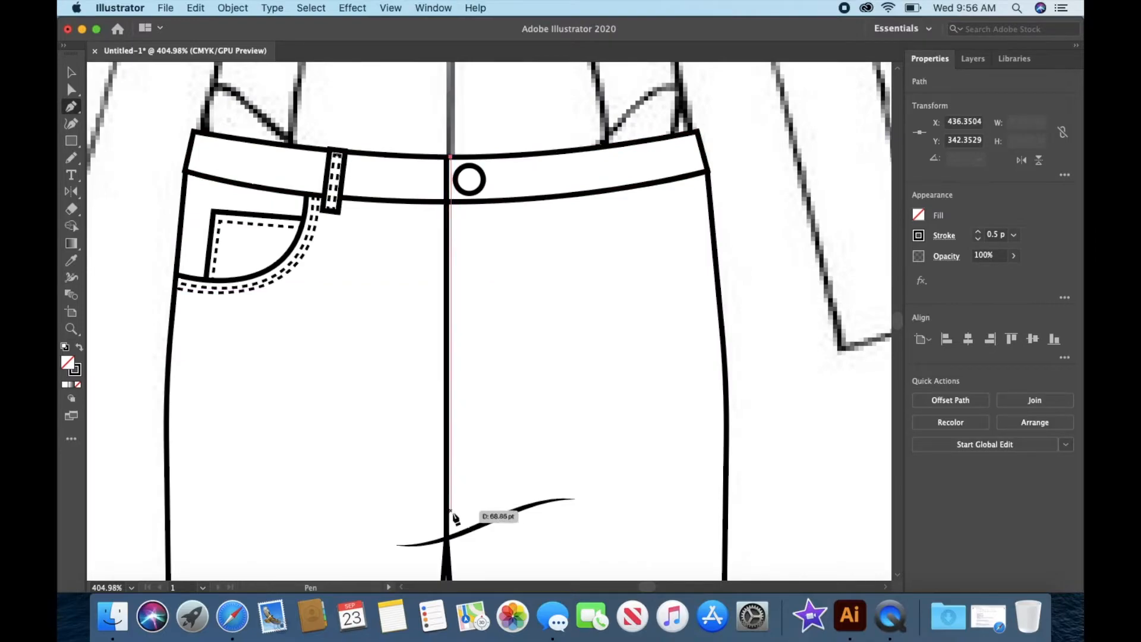
left_click(451, 556)
left_click(71, 73)
left_click(128, 196)
Step: Draw a curved dashed fly stitch line from the waistband's lower edge down to the center front line
scroll(445, 297, "down", 1)
left_click(71, 106)
left_click_drag(448, 172, 445, 368)
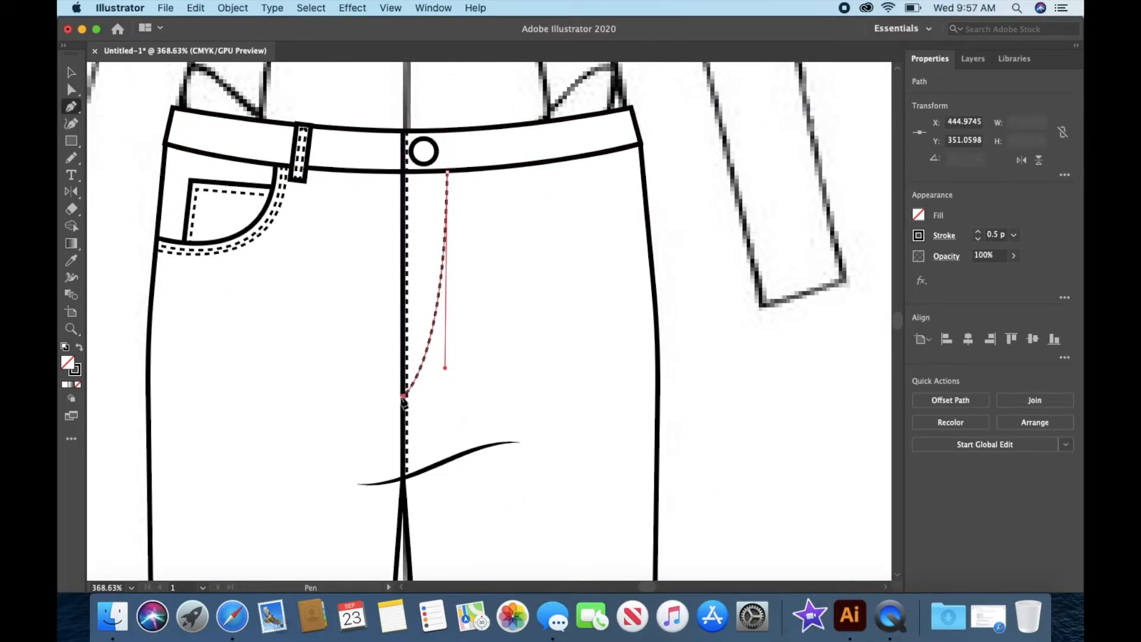
left_click(404, 397)
Step: Reshape the fly stitch line into a J by adjusting its curve point, handles and lower end point
key("a")
left_click(70, 92)
left_click_drag(430, 373, 439, 381)
left_click_drag(426, 413, 427, 407)
left_click_drag(450, 352, 452, 362)
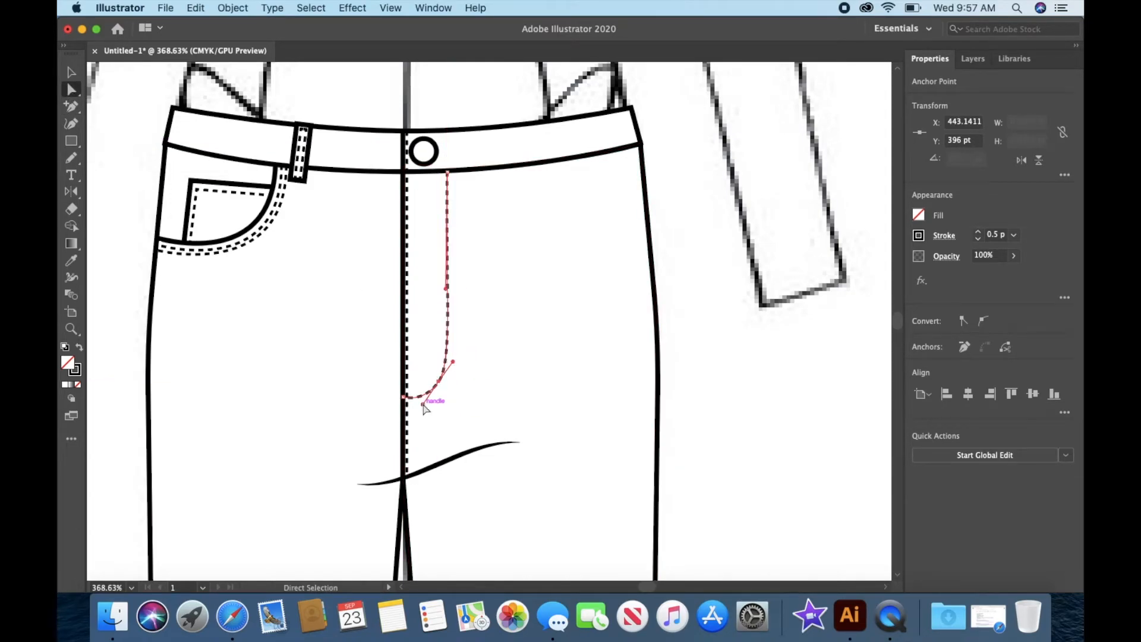
left_click_drag(402, 397, 402, 392)
left_click(424, 408)
Step: Duplicate the J-shaped fly stitch line slightly outward and move the copy's curve to run parallel
left_click(448, 315)
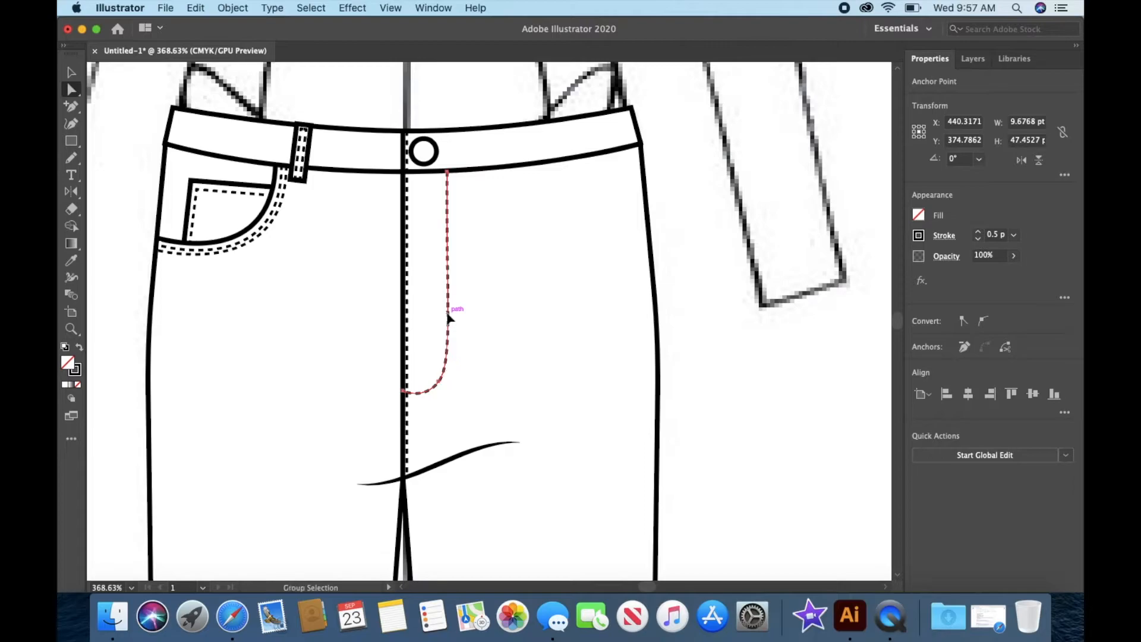
left_click_drag(448, 315, 455, 314)
scroll(462, 422, "up", 5)
left_click_drag(339, 348, 331, 359)
key("super+z")
left_click_drag(427, 325, 436, 329)
Step: Adjust the end points of the double fly stitching at the waistband and the center front line
scroll(428, 334, "up", 1)
scroll(436, 330, "up", 10)
left_click_drag(416, 151, 412, 151)
scroll(409, 156, "down", 5)
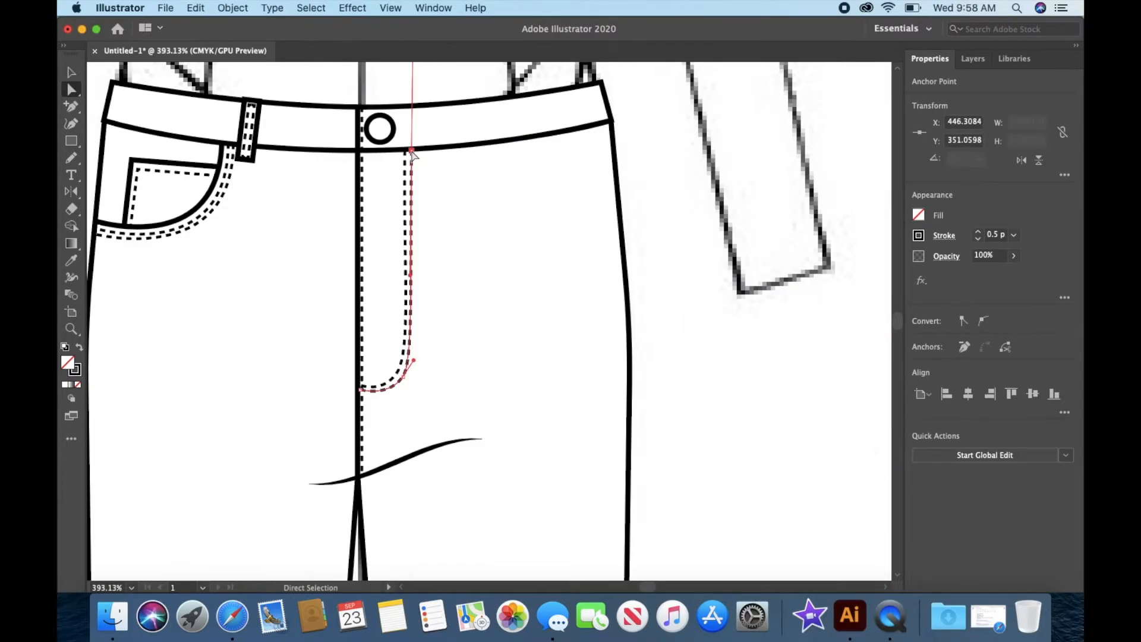
scroll(369, 361, "up", 5)
left_click(349, 435)
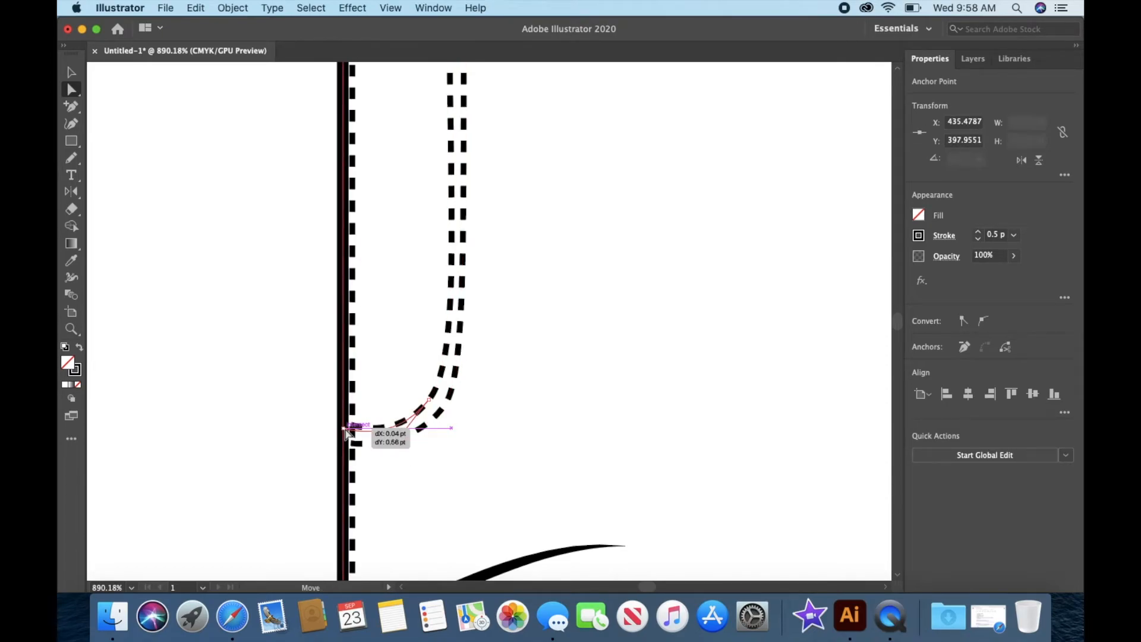
scroll(400, 448, "down", 5)
Step: Center a smaller circle, about 3.3 pt wide, inside the waistband button and give it a thin solid stroke
left_click(459, 149)
left_click(72, 72)
scroll(455, 145, "up", 5)
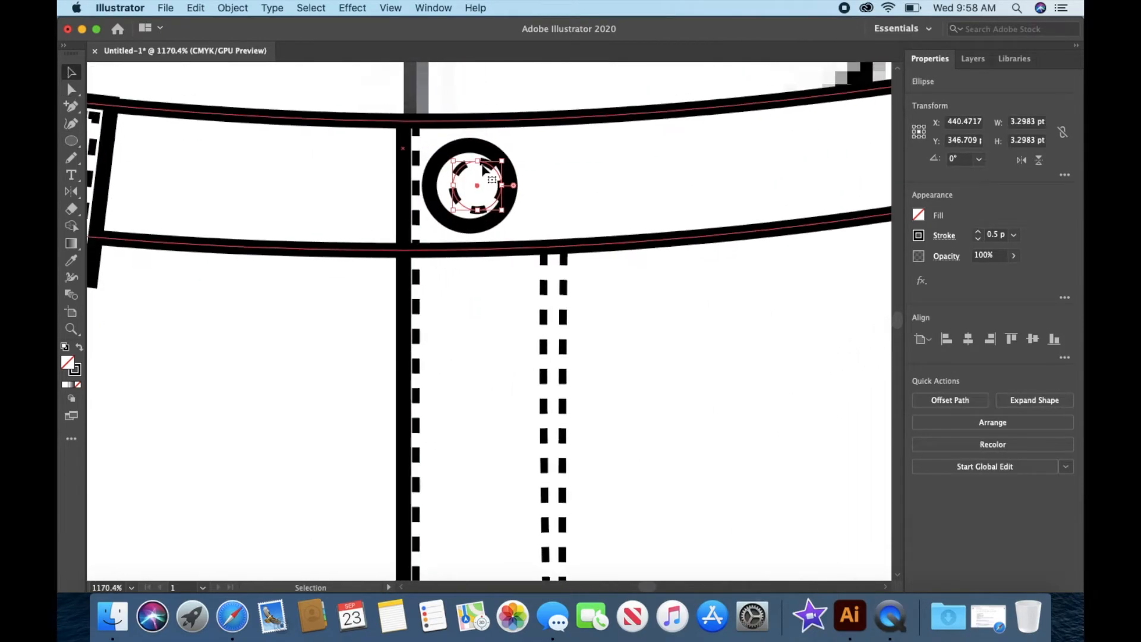
left_click(71, 261)
left_click(191, 236)
left_click(1014, 234)
left_click(1025, 247)
left_click(71, 72)
left_click(286, 86)
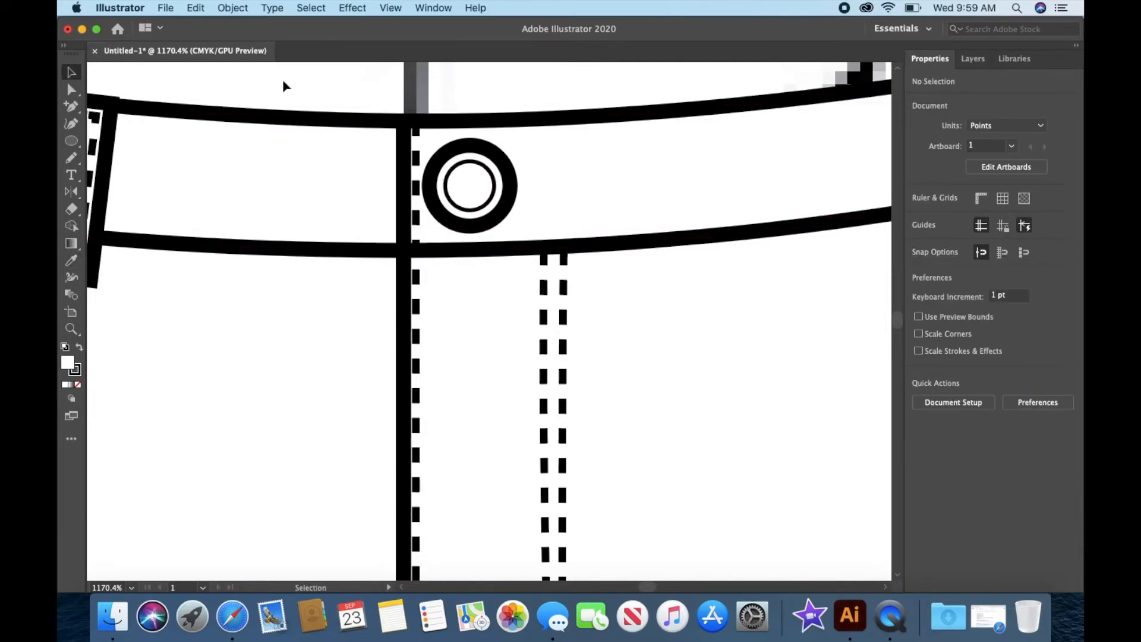
Step: Draw a flat buttonhole ellipse, about 12.1 by 1.2 pt, across the button and copy the fly stitching's dashed style onto it
scroll(469, 178, "up", 3)
left_click_drag(71, 141, 115, 158)
left_click_drag(418, 232, 672, 257)
left_click(68, 263)
left_click(574, 383)
Step: Try several stroke weights on the dashed buttonhole ellipse, ending at 2 pt
left_click(943, 235)
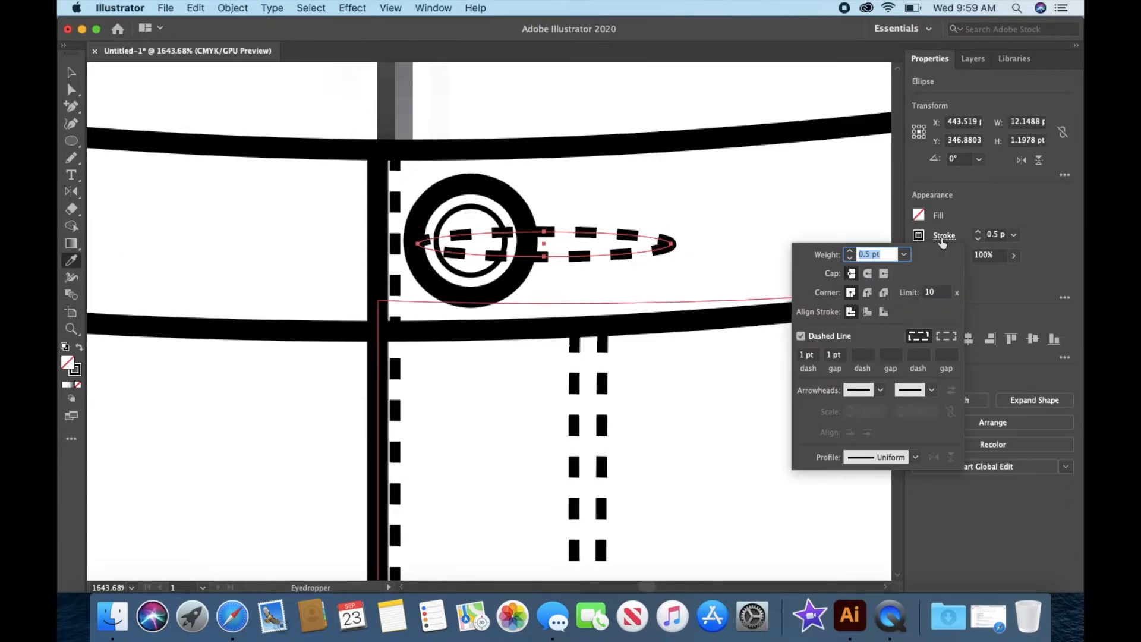
left_click(904, 254)
left_click(921, 303)
left_click(903, 256)
left_click(927, 462)
left_click(903, 255)
left_click(928, 415)
left_click(903, 255)
left_click(926, 332)
left_click(903, 254)
left_click(927, 319)
Step: Set the buttonhole's dash to 0.5 pt, its gap to 0.25 pt and its stroke weight to 1 pt
left_click(834, 355)
left_click(808, 356)
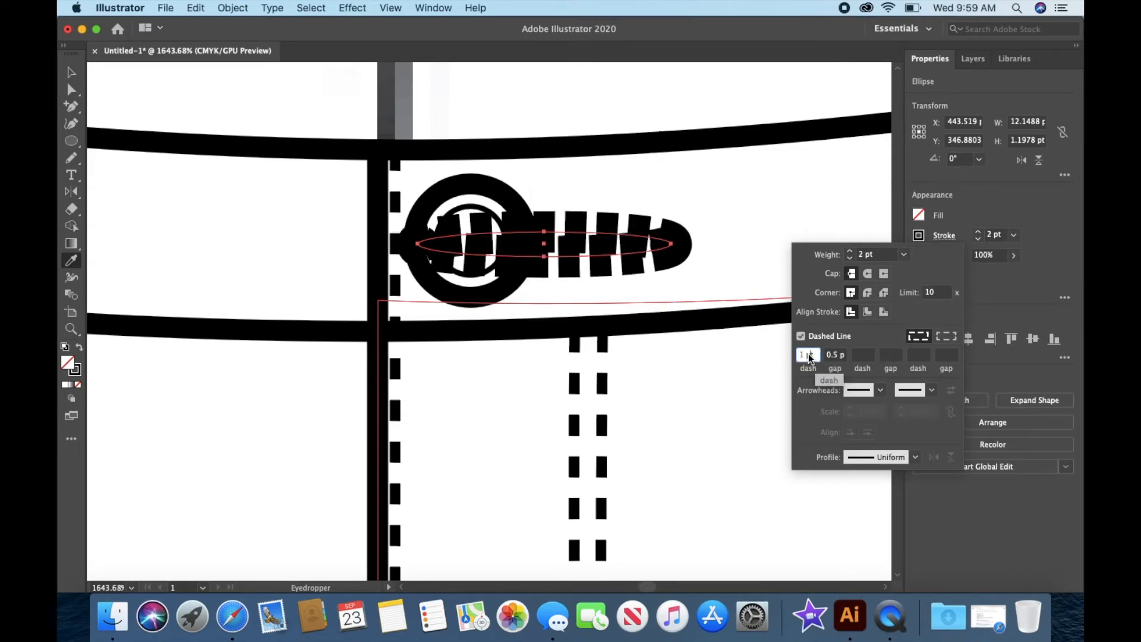
type("0.5")
key("Tab")
left_click(835, 356)
left_click(806, 355)
type("0.5")
left_click(833, 355)
type("0.25")
left_click(861, 356)
left_click(906, 255)
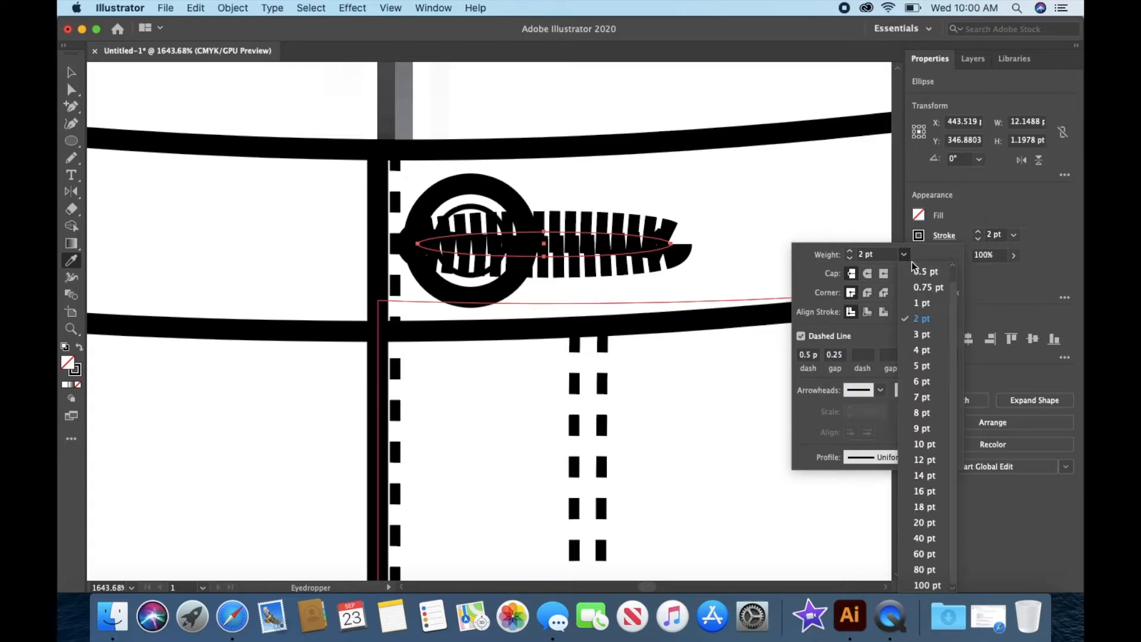
left_click(927, 303)
Step: Bring both button circles in front of the buttonhole and give the outer circle a solid white fill
left_click(72, 73)
left_click(502, 193)
left_click(467, 207, "shift")
right_click(467, 207)
mouse_move(549, 426)
left_click(641, 427)
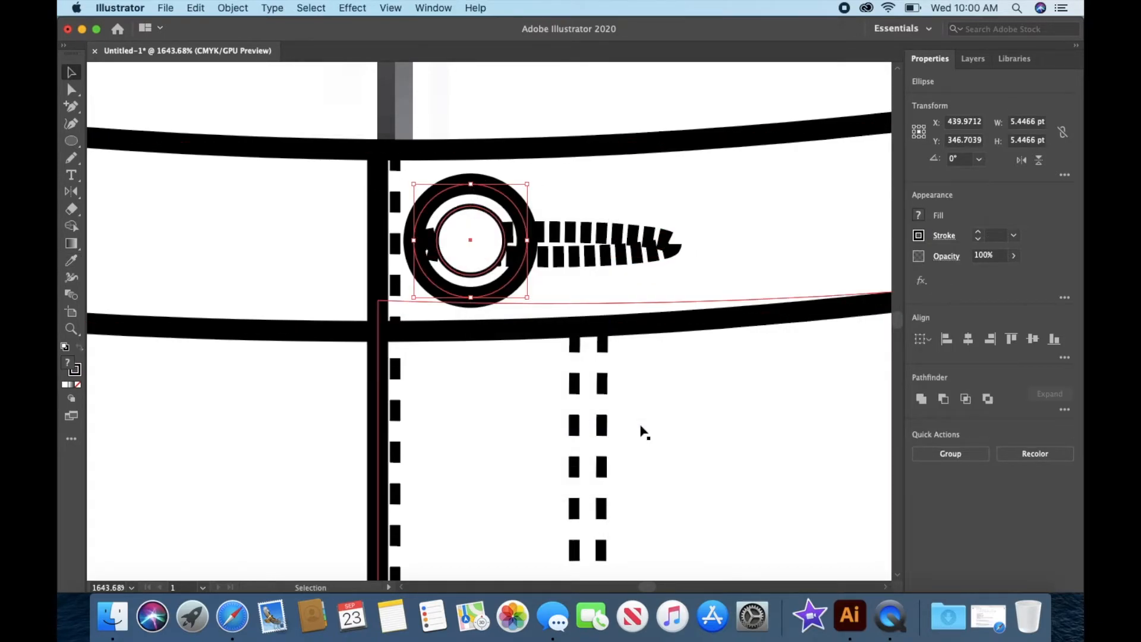
left_click(473, 100)
left_click(458, 184)
left_click(65, 384)
Step: Shorten the buttonhole ellipse from its outer end so only a short piece extends beyond the button
left_click(653, 249)
left_click_drag(671, 244, 603, 244)
left_click(575, 111)
scroll(575, 111, "down", 2)
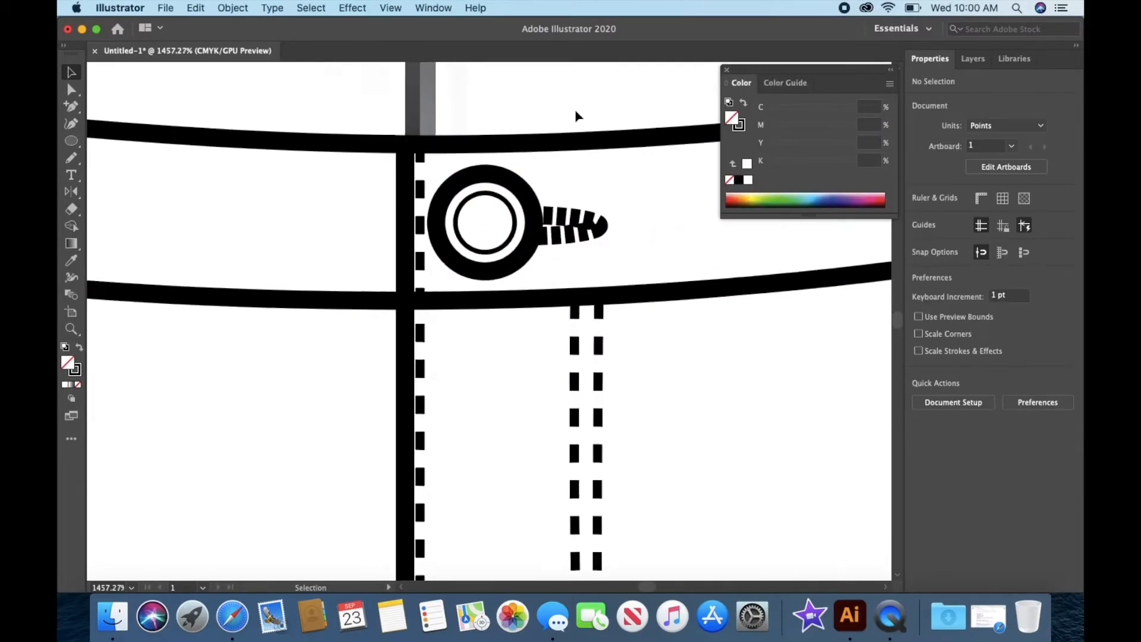
Step: Draw a rivet circle about 1.5 pt wide beside the pocket, with a white fill and a 0.25 pt stroke
left_click(76, 143)
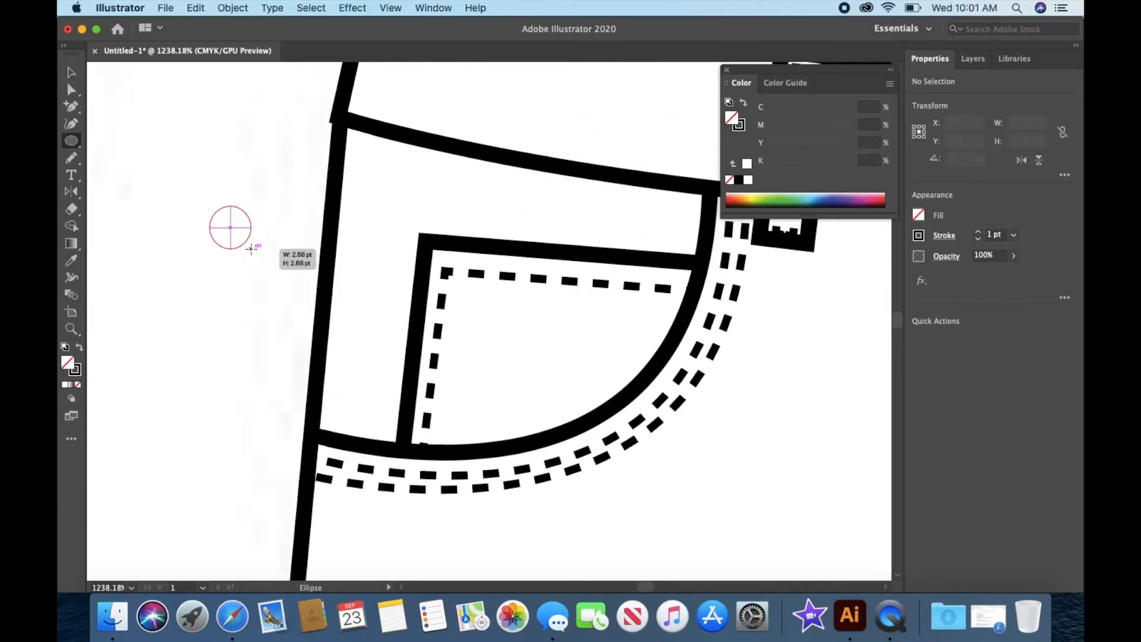
left_click_drag(250, 249, 254, 251)
key("i")
left_click(337, 233)
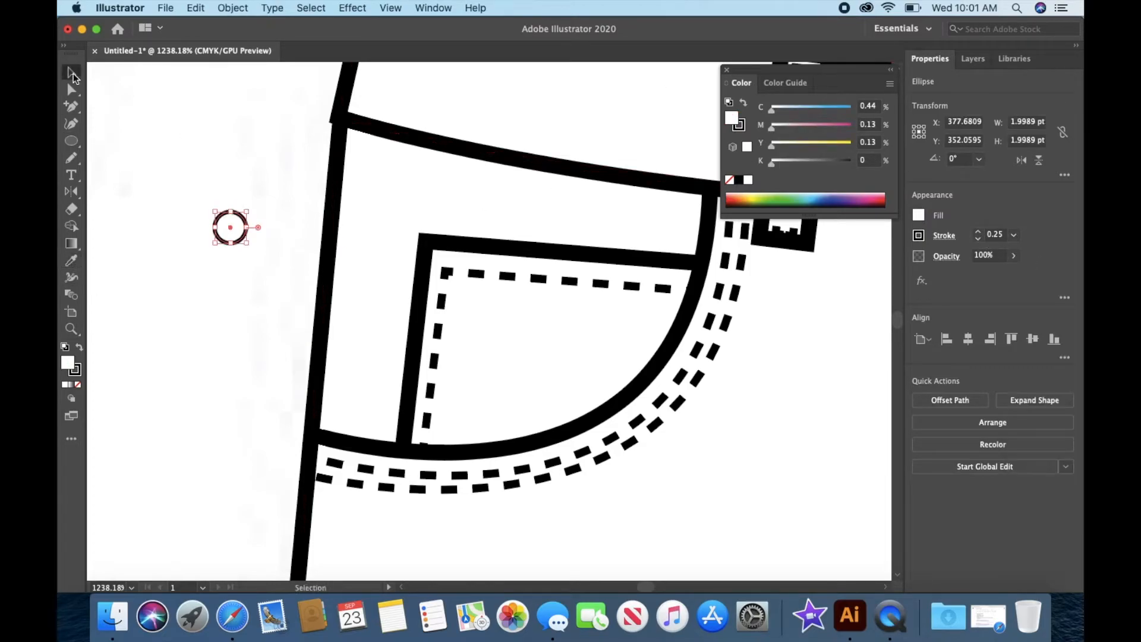
left_click_drag(239, 221, 237, 222)
left_click(266, 210)
scroll(266, 209, "up", 5)
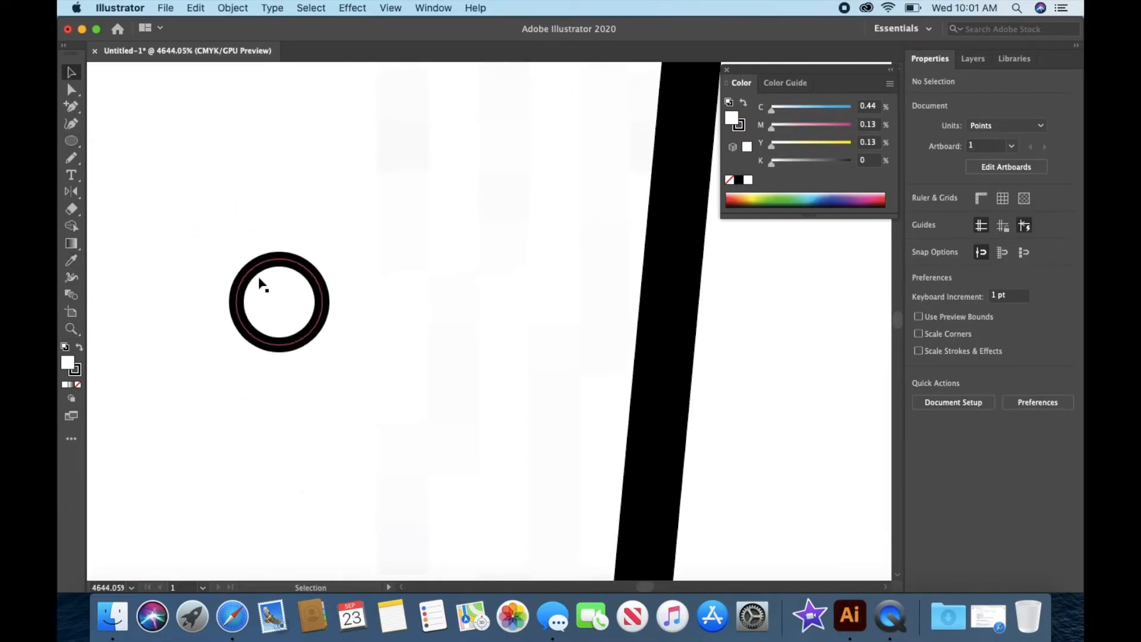
Step: Duplicate the rivet circle as a smaller one, about 0.5 pt wide, centered inside the original
left_click(260, 267)
key("super+c")
key("super+v")
left_click_drag(531, 278, 280, 302)
Step: Fill the rivet's circles with light grey, about C 19, M 20, Y 17, K 0
left_click(319, 286)
double_click(69, 366)
key("Return")
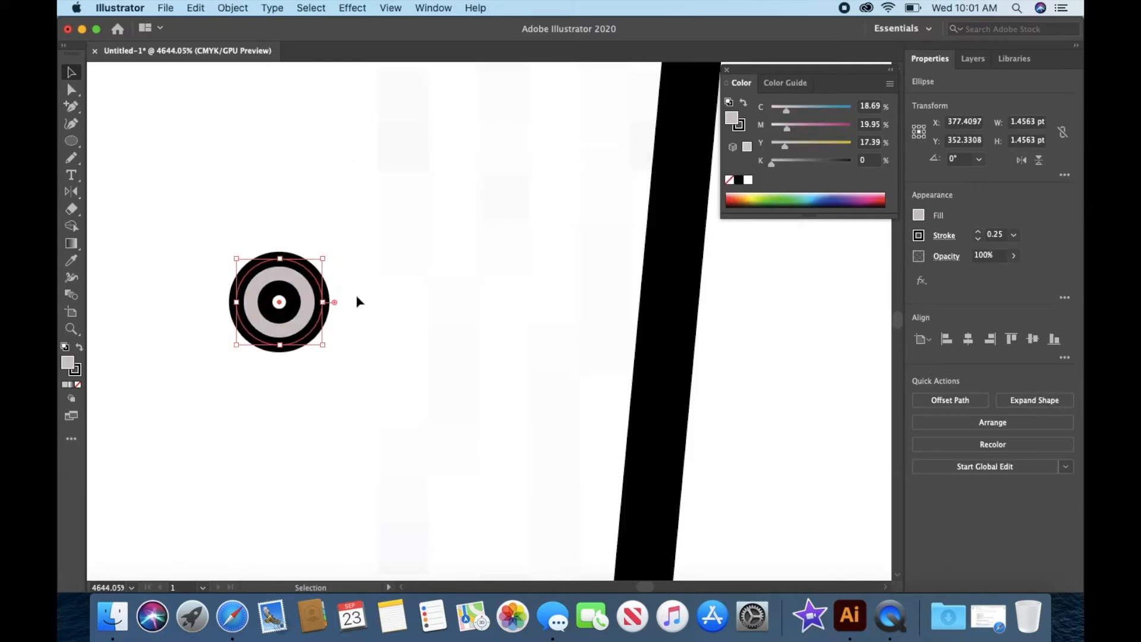
left_click(357, 298)
left_click(287, 296)
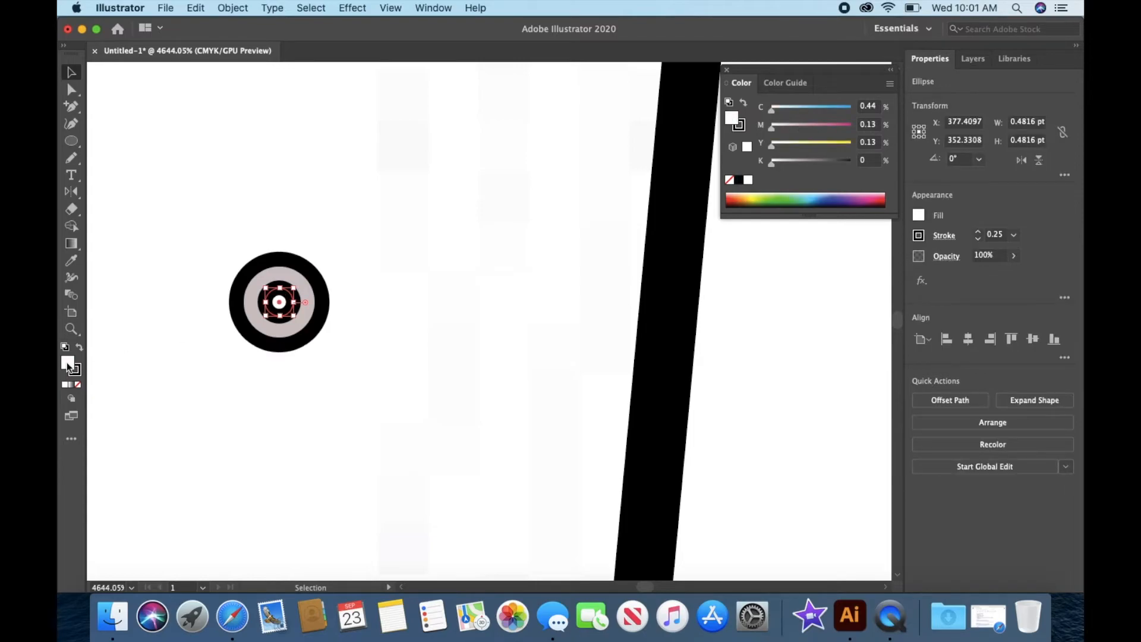
key("v")
left_click(363, 269)
Step: Group the rivet circles and fit the rivet, about 1.7 pt wide, into the coin pocket's upper outer corner
scroll(357, 267, "down", 5)
left_click(233, 8)
left_click_drag(255, 241, 319, 352)
left_click(243, 74)
left_click_drag(511, 265, 513, 263)
left_click_drag(530, 281, 539, 290)
left_click_drag(518, 269, 531, 255)
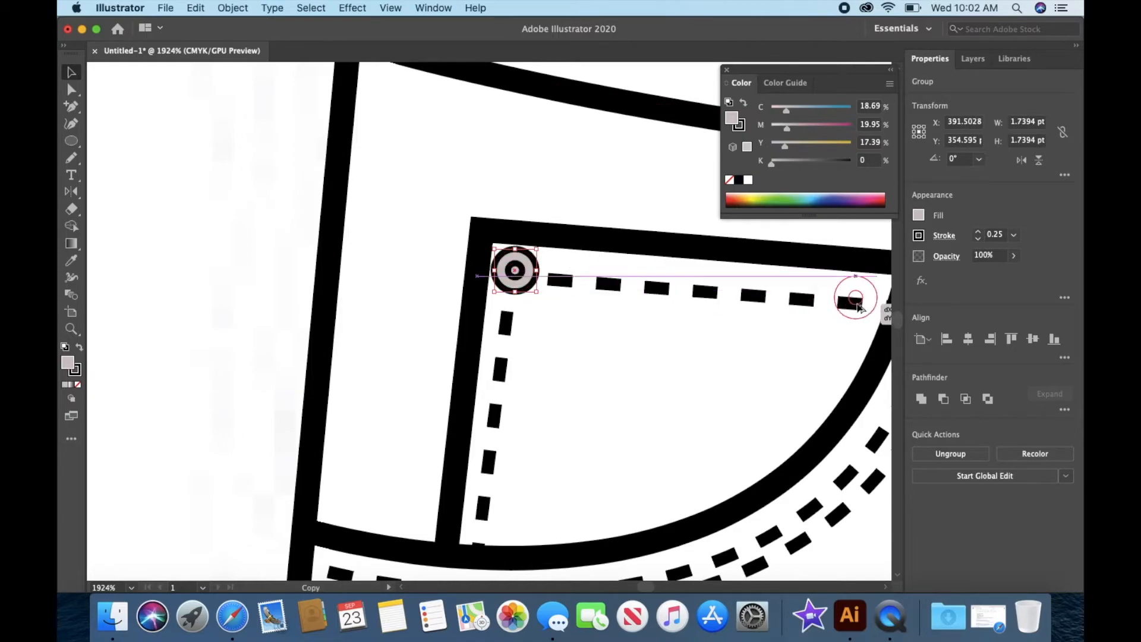
Step: Copy the rivet to the coin pocket's other upper corner and to both ends of the front pocket's curved opening
left_click_drag(858, 304, 338, 564)
scroll(339, 565, "down", 5)
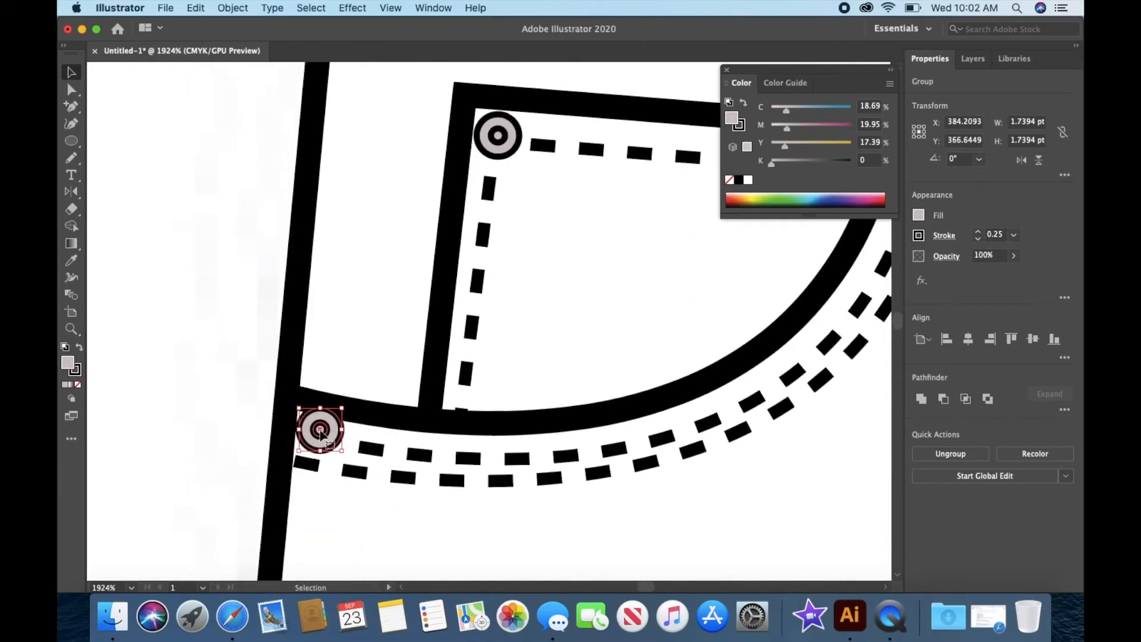
left_click_drag(322, 429, 317, 437)
scroll(318, 436, "down", 5)
left_click_drag(550, 329, 540, 301)
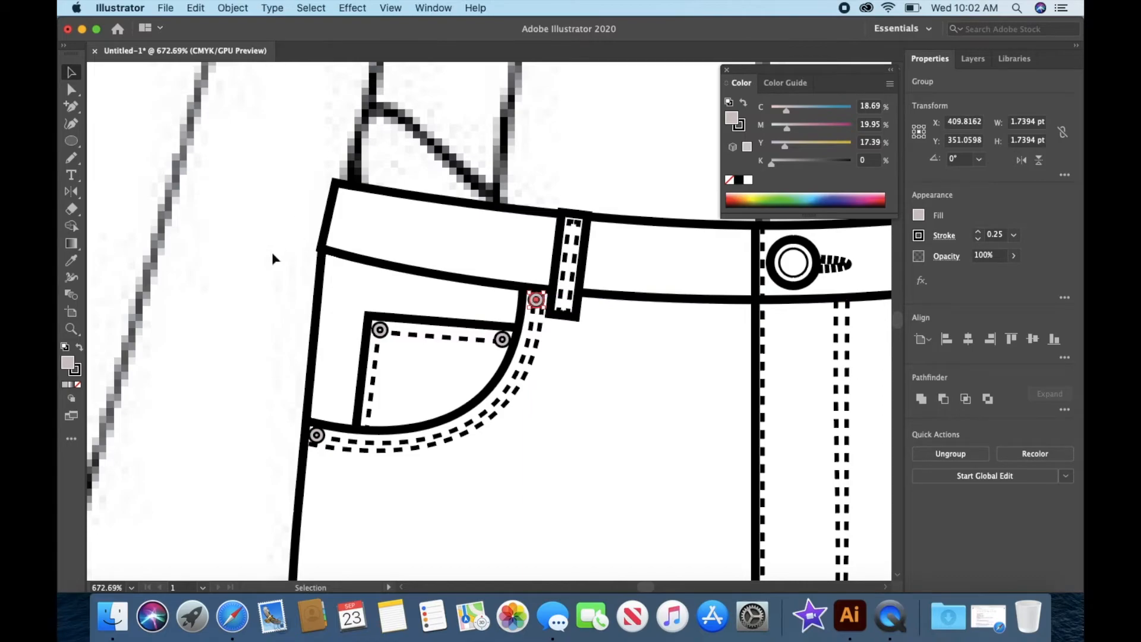
left_click(275, 252)
Step: Draw a curved line across the waistband along its lower edge and copy the dashed topstitching style onto it
scroll(275, 252, "down", 5)
key("p")
left_click_drag(385, 218, 388, 220)
left_click(578, 171)
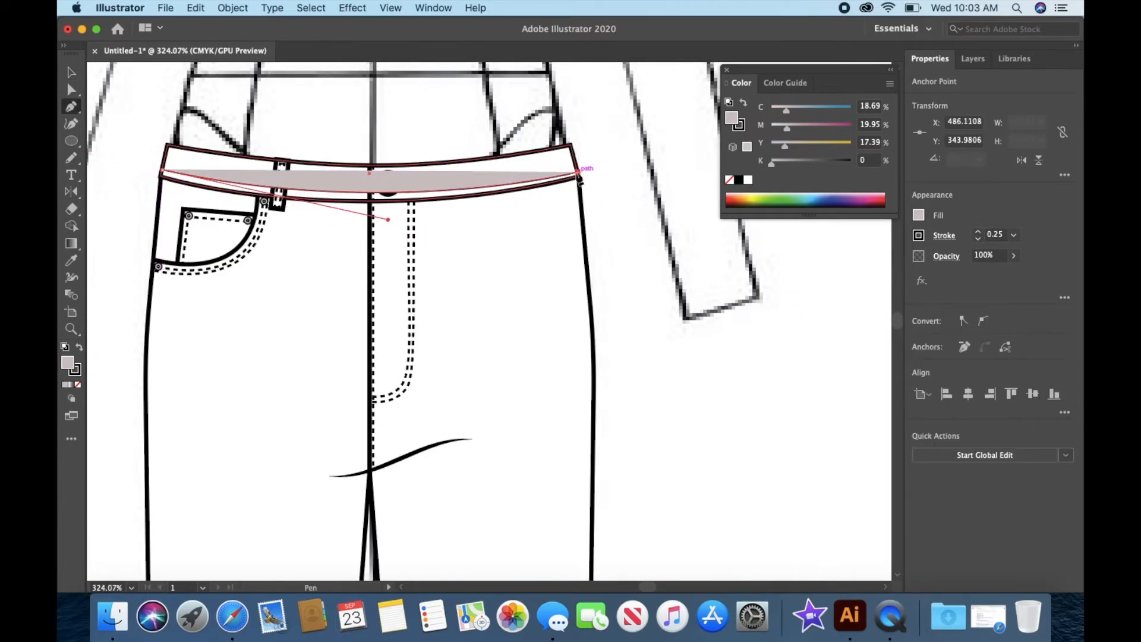
left_click(71, 260)
left_click(186, 271)
Step: Adjust the anchor point and curve handle of the lower waistband stitching so it runs parallel to the edge
left_click(71, 89)
scroll(164, 181, "up", 3)
left_click_drag(161, 159, 164, 165)
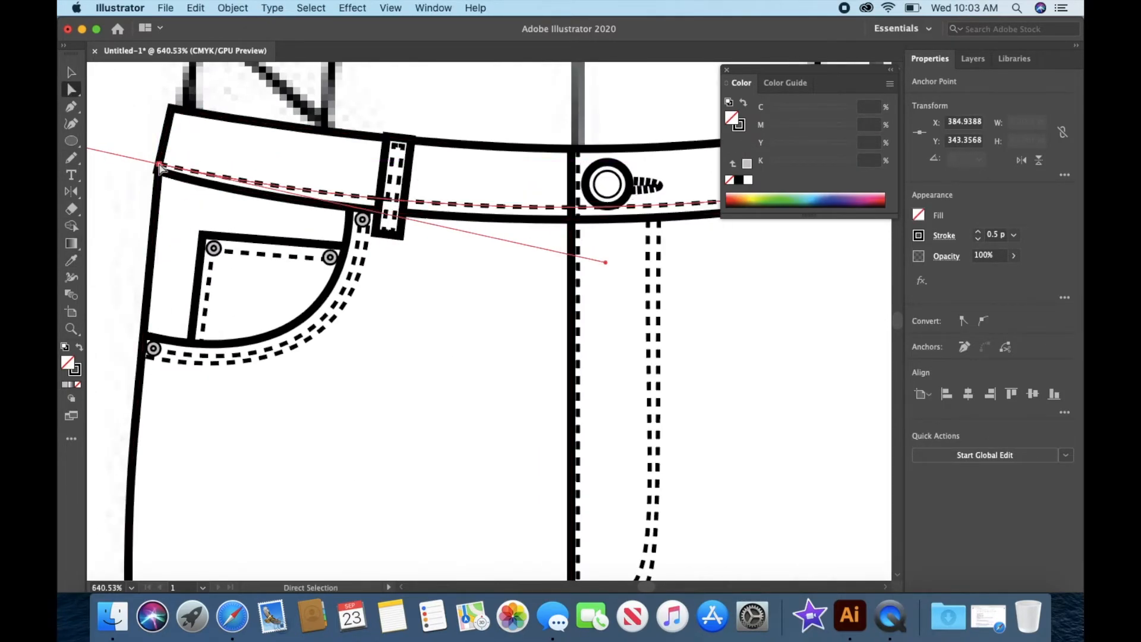
scroll(166, 167, "right", 5)
scroll(390, 200, "left", 2)
left_click_drag(394, 296, 396, 305)
scroll(394, 306, "left", 3)
Step: Bring the belt loop and its stitching in front of the waistband topstitching
left_click(346, 202)
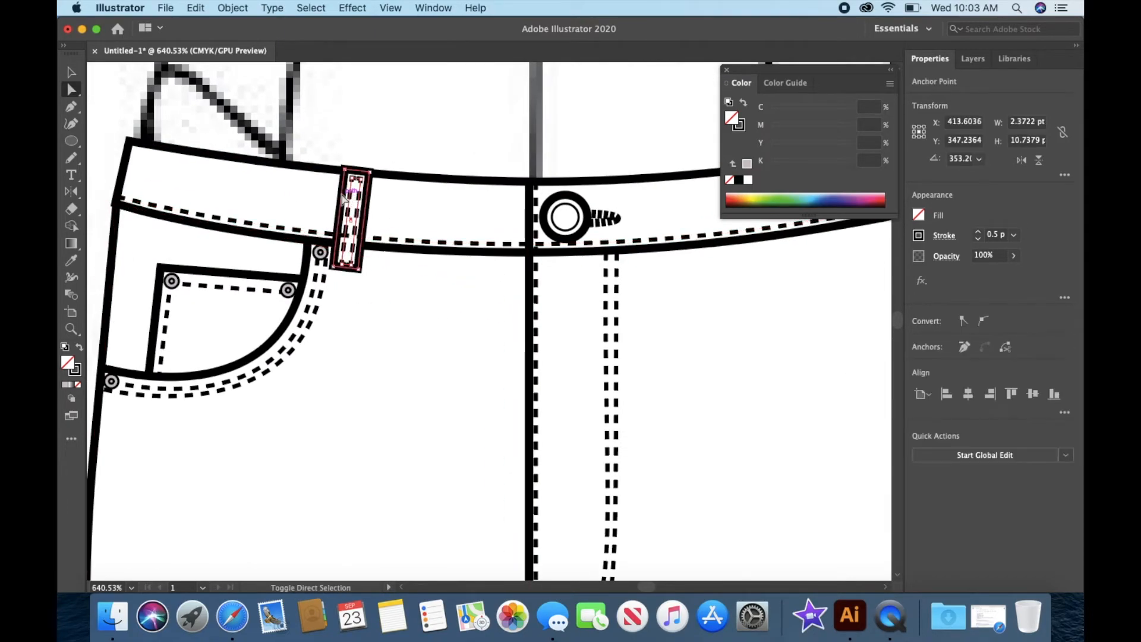
right_click(343, 199)
mouse_move(416, 412)
left_click(510, 418)
left_click(470, 121)
Step: Duplicate the lower waistband stitch line up to the waistband's top edge
scroll(471, 126, "down", 3)
scroll(471, 127, "up", 3)
scroll(471, 127, "right", 2)
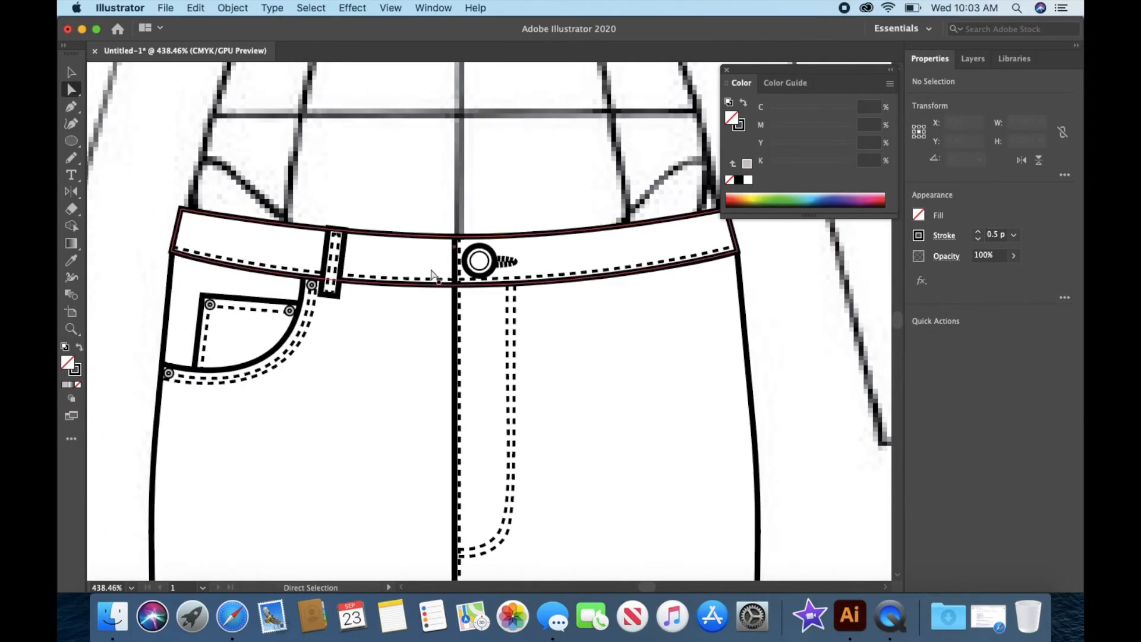
left_click(418, 281)
left_click_drag(417, 282, 420, 247)
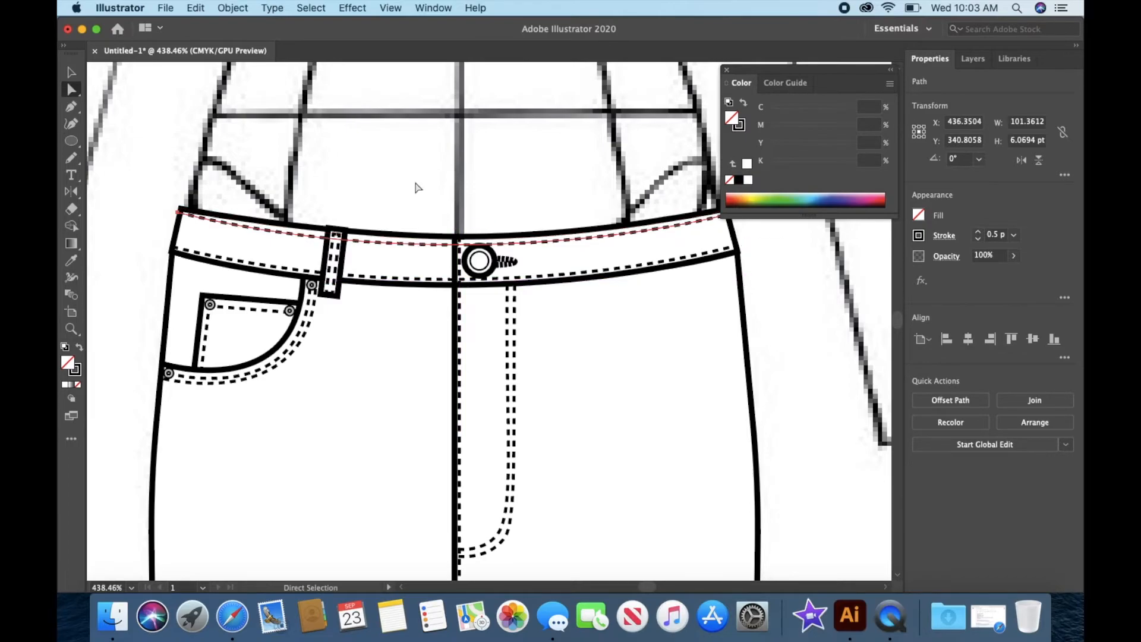
Step: Adjust the upper waistband stitching's end point and curve to follow the top edge
scroll(534, 220, "right", 3)
scroll(534, 220, "up", 2)
left_click(680, 245)
left_click_drag(419, 323, 420, 317)
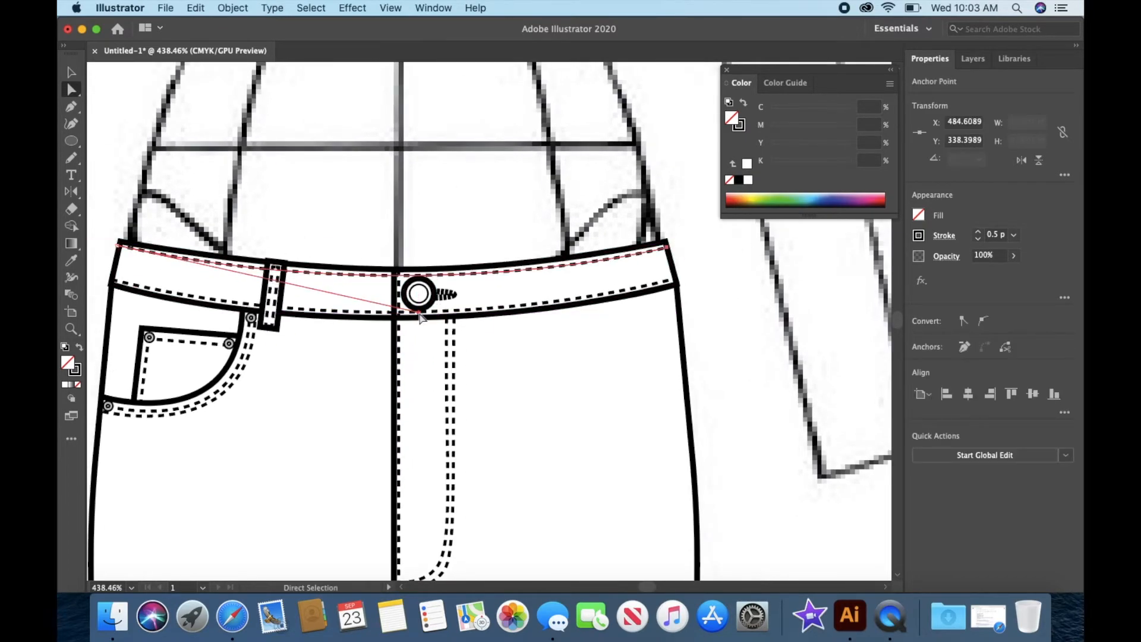
left_click(443, 234)
Step: Draw a rectangle about 98.9 by 6.6 pt across the waistband's top and copy the pants' fill and 1 pt stroke onto it
scroll(443, 234, "down", 1)
scroll(444, 234, "left", 1)
scroll(443, 234, "right", 2)
scroll(443, 234, "left", 2)
left_click_drag(71, 141, 117, 145)
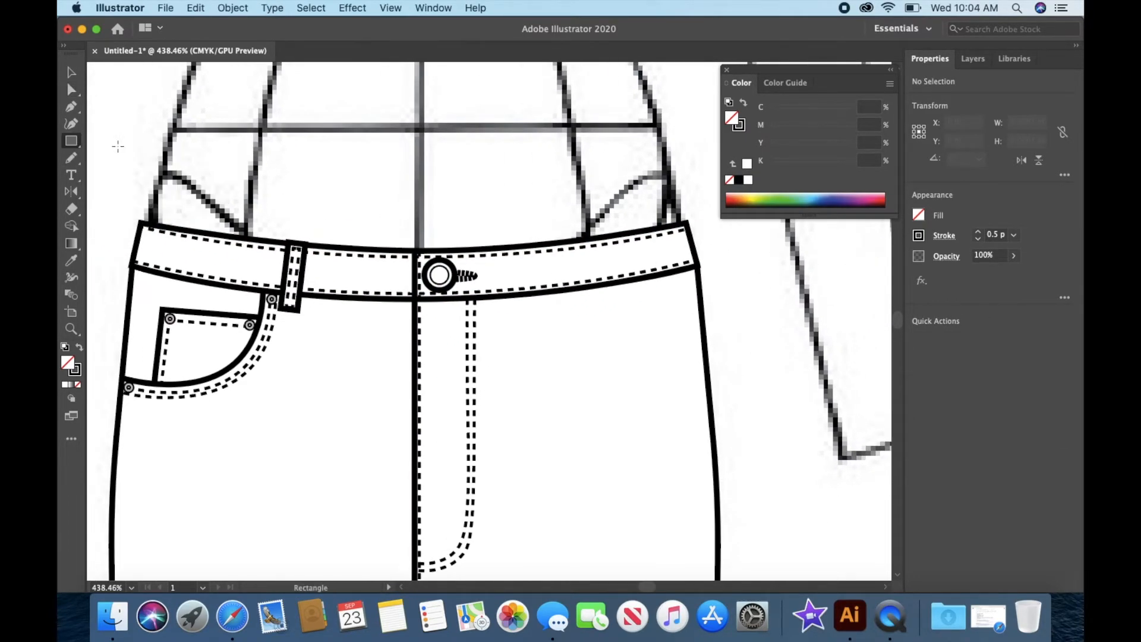
left_click_drag(686, 258, 688, 257)
key("i")
left_click(132, 304)
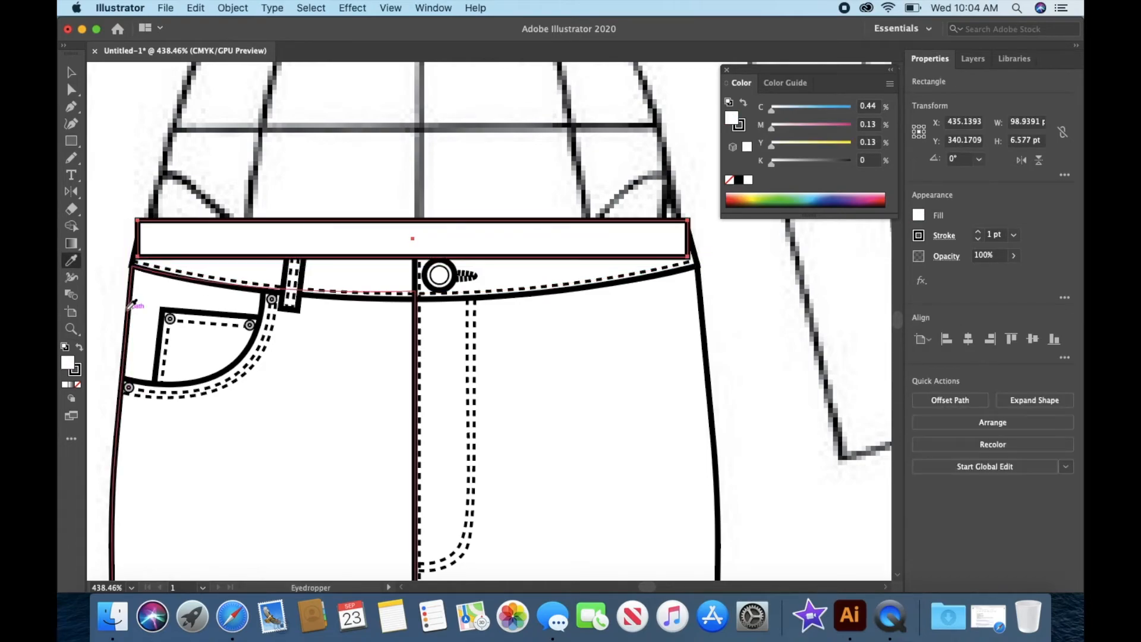
Step: Fill the waist rectangle with grey 898989 and send it behind the pants
double_click(67, 362)
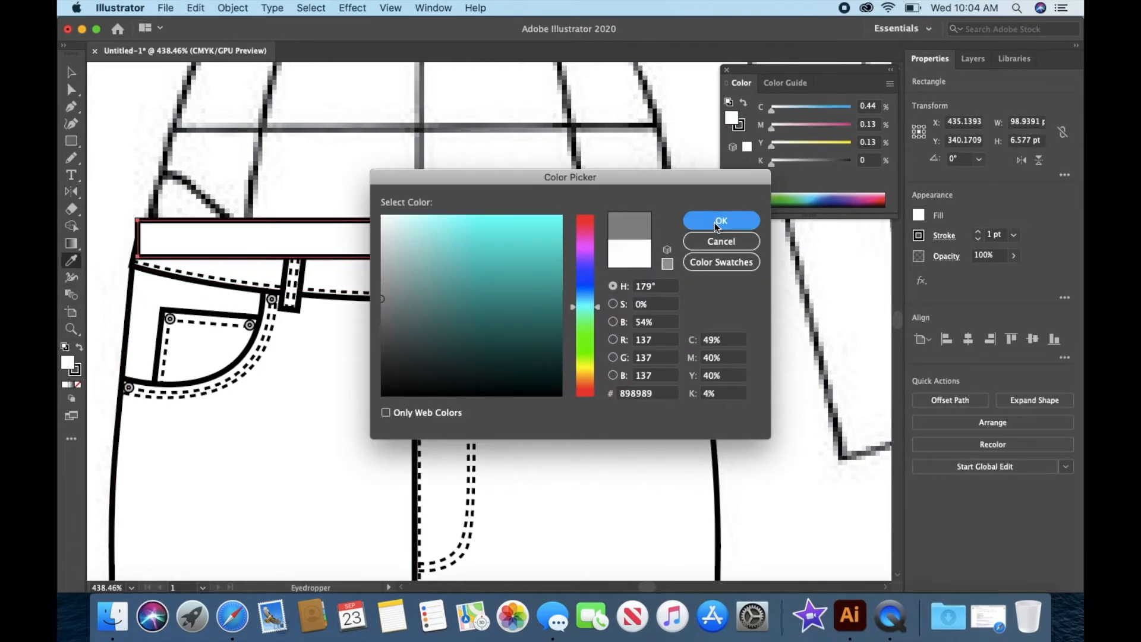
left_click(715, 226)
key("v")
left_click(233, 9)
mouse_move(336, 38)
left_click(406, 80)
left_click(385, 153)
Step: Align the grey back waist shape's upper corner points with the waistband's top corners
scroll(381, 159, "right", 1)
scroll(373, 170, "up", 2)
scroll(340, 229, "left", 4)
key("a")
left_click(219, 259)
scroll(172, 259, "up", 6)
left_click_drag(183, 265, 178, 257)
scroll(178, 257, "right", 10)
left_click(568, 304)
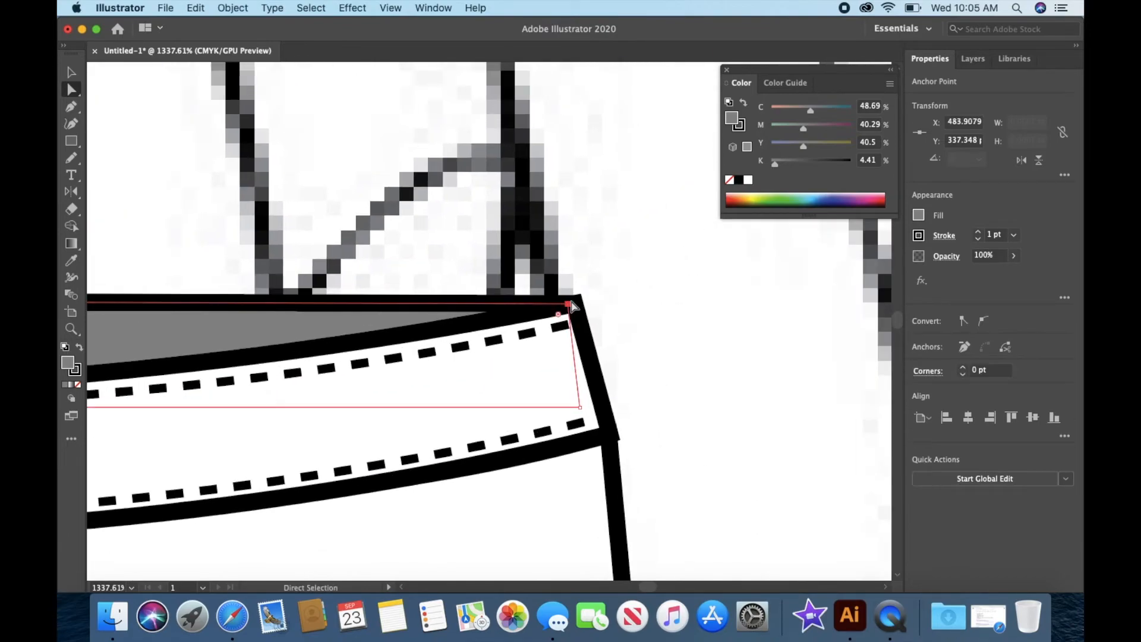
left_click(764, 304)
Step: Draw a shallow curved stitch line across the grey back waist and copy the topstitching style onto it
scroll(764, 304, "down", 5)
left_click(71, 107)
left_click_drag(158, 311, 414, 302)
left_click(663, 309)
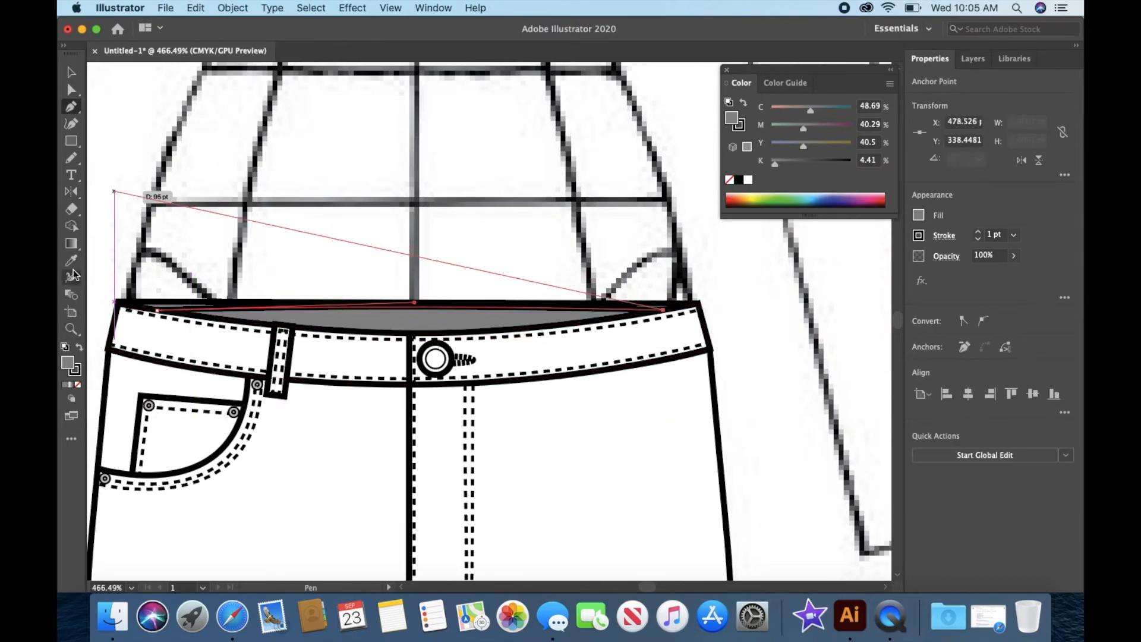
left_click(71, 260)
left_click(437, 261)
Step: Duplicate the pants leg outline and place the copy in the empty area beside the pants
scroll(437, 262, "down", 10)
left_click(384, 212)
key("super+c")
key("super+v")
left_click_drag(509, 224, 265, 244)
Step: Delete the copied leg's waist, inseam and hem segments, keeping only the outer side seam line
left_click(136, 103)
left_click(286, 102)
key("Delete")
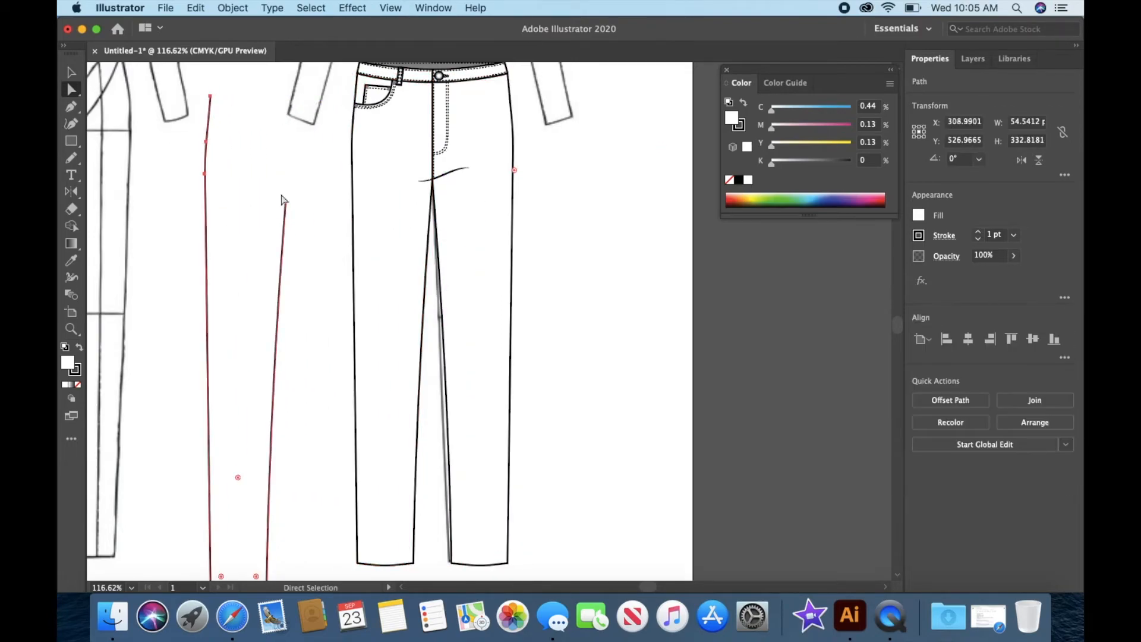
left_click(286, 201)
key("Delete")
scroll(265, 393, "down", 2)
key("Delete")
scroll(250, 501, "up", 3)
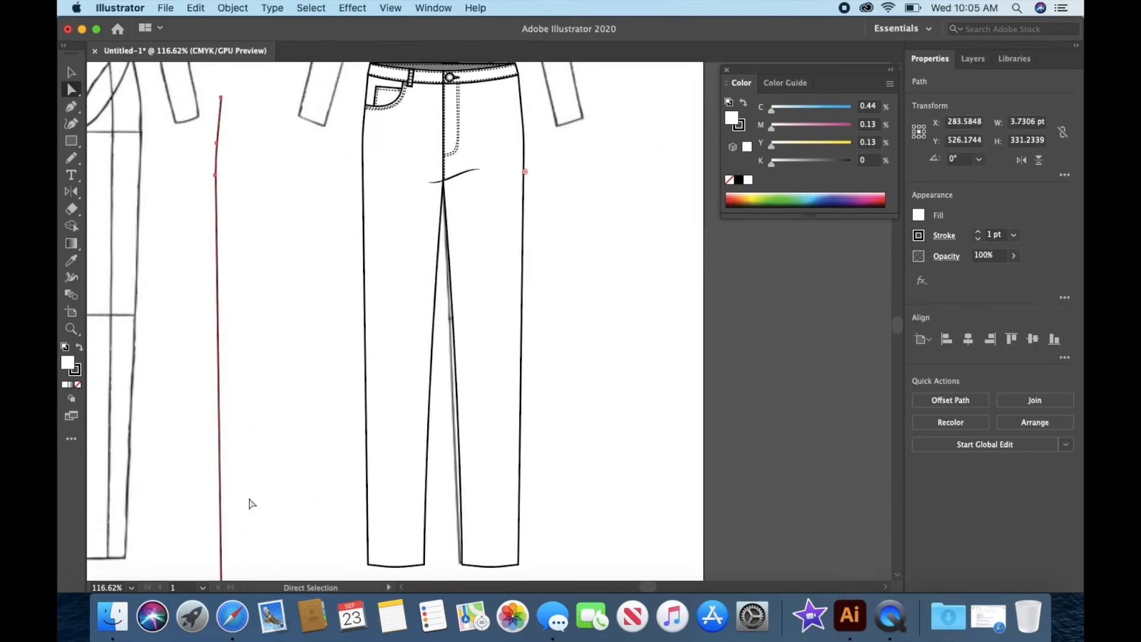
Step: Copy the dashed fly stitching style onto the side seam line and place it just inside the left leg's outer edge
left_click(466, 170)
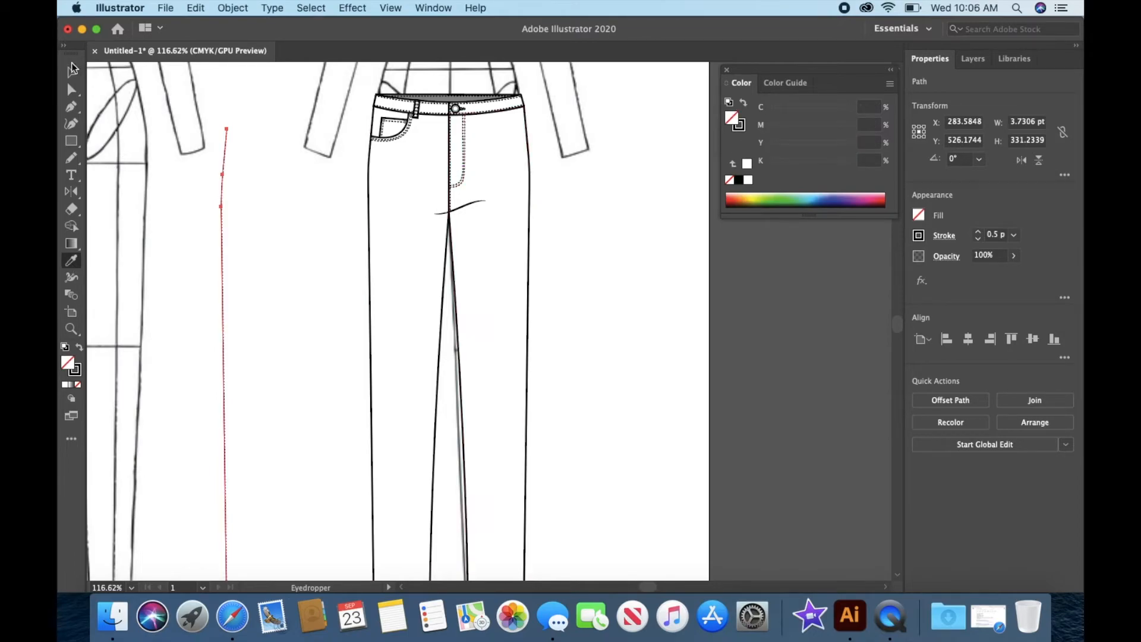
left_click_drag(222, 220, 373, 221)
left_click(298, 225)
scroll(298, 226, "down", 4)
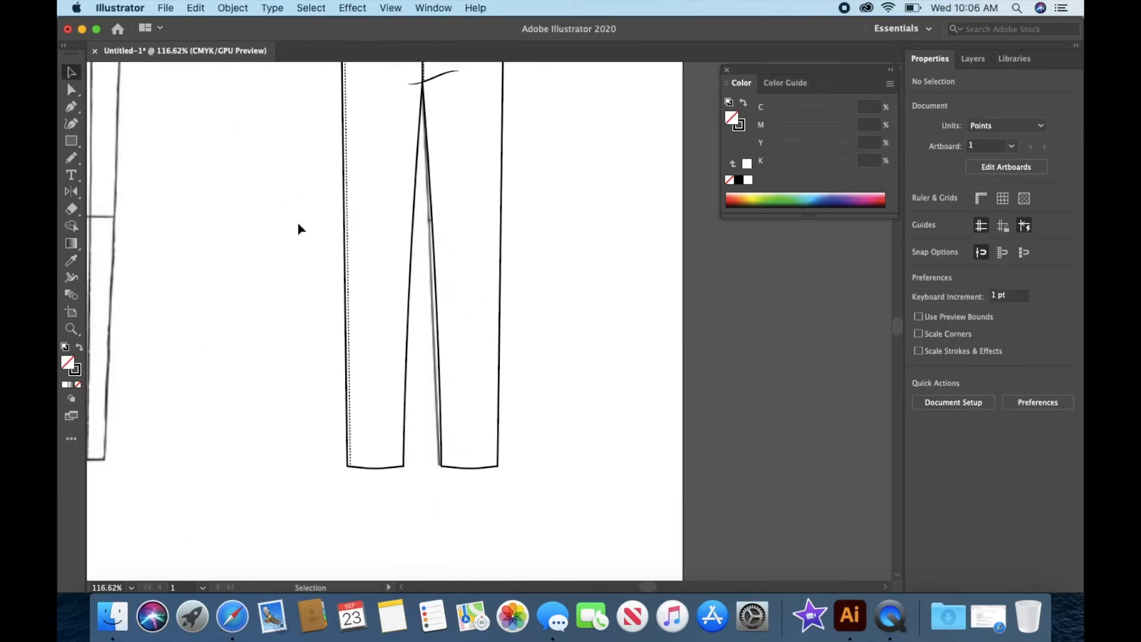
scroll(298, 226, "up", 5)
scroll(299, 229, "down", 3)
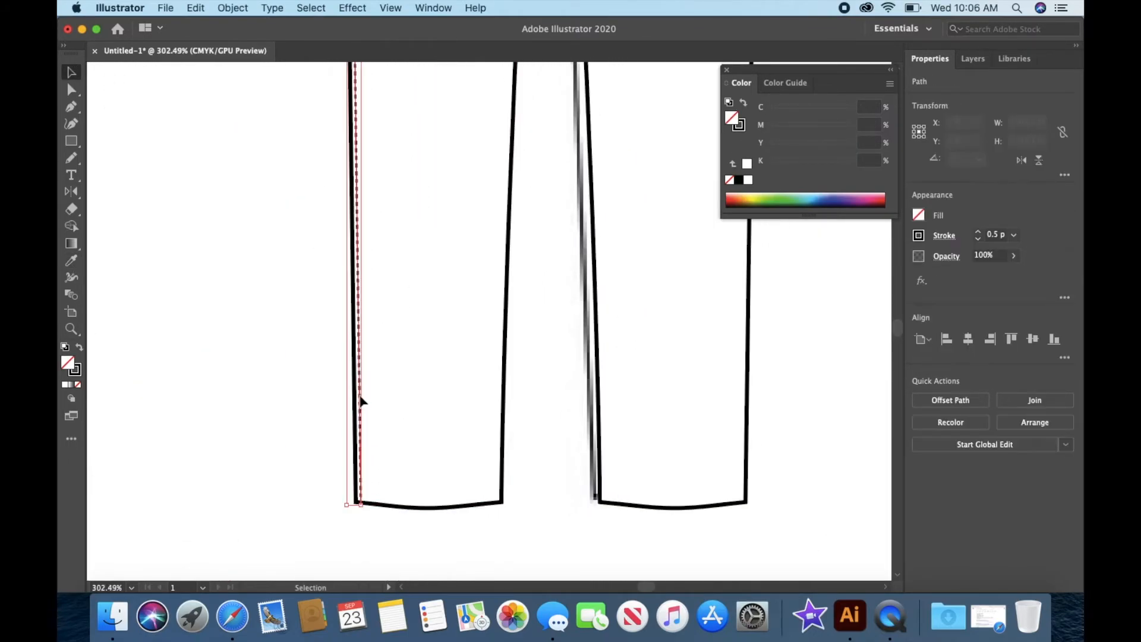
Step: Duplicate the side seam stitching, mirror the copy and place it just inside the right leg's outer edge
scroll(303, 461, "up", 5)
left_click_drag(349, 326, 449, 326)
scroll(310, 276, "down", 4)
left_click_drag(370, 319, 591, 484)
key("o")
left_click_drag(585, 247, 493, 265)
scroll(524, 357, "up", 4)
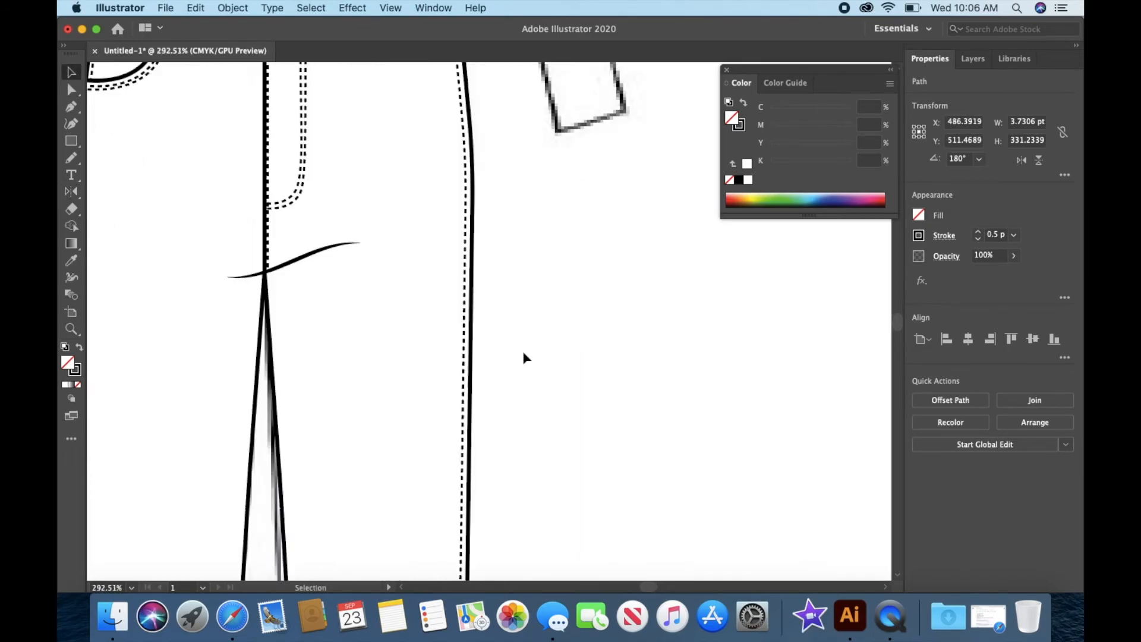
Step: Draw a gently curved dashed stitching line just above the right leg's hem, running from the inseam to the outer seam
scroll(524, 357, "up", 5)
left_click_drag(493, 311, 493, 308)
scroll(510, 383, "down", 15)
left_click(533, 468)
scroll(533, 469, "down", 5)
scroll(533, 473, "up", 6)
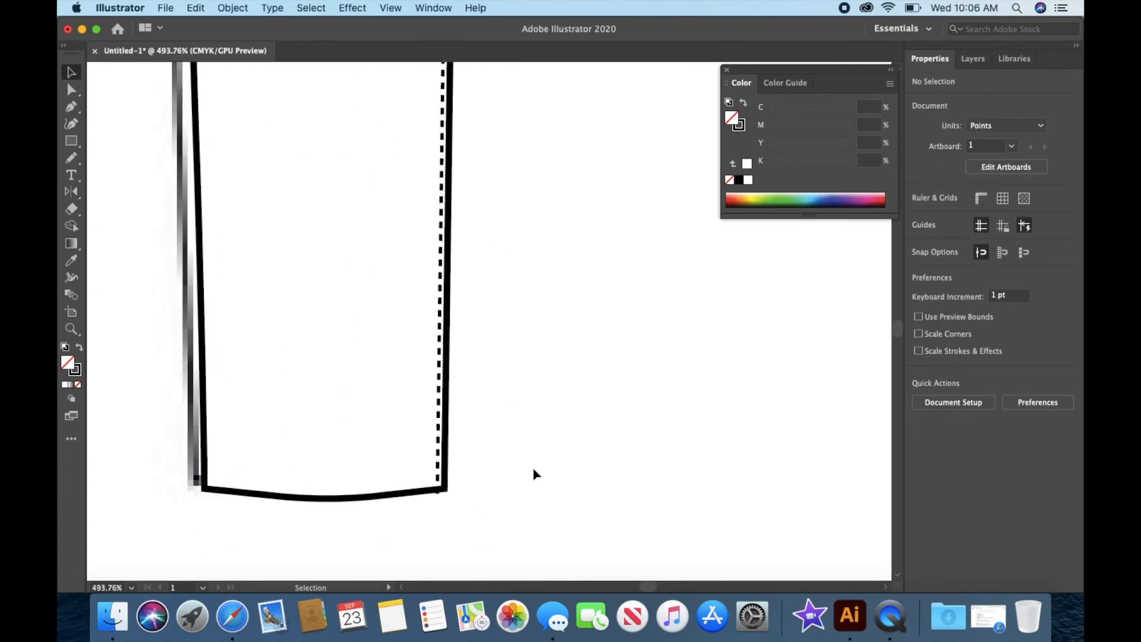
key("p")
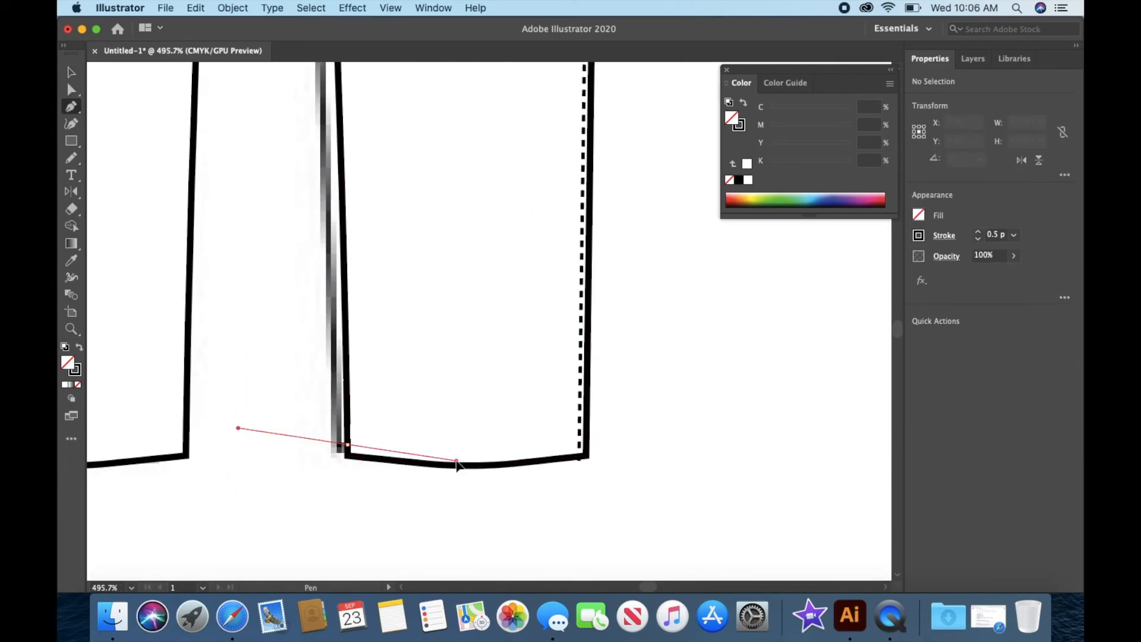
left_click_drag(457, 462, 458, 461)
left_click(585, 444)
Step: Duplicate the hem stitching line and place the copy just above the left leg's hem
scroll(340, 435, "left", 5)
left_click(71, 73)
key("super+c")
key("super+v")
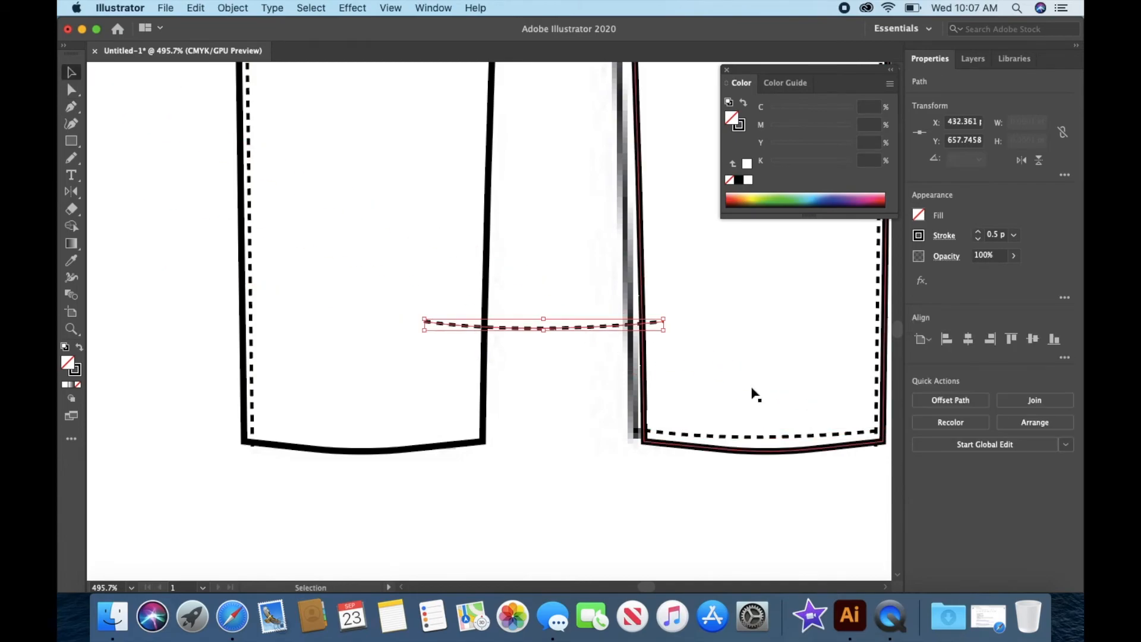
left_click_drag(550, 332, 368, 442)
left_click(511, 474)
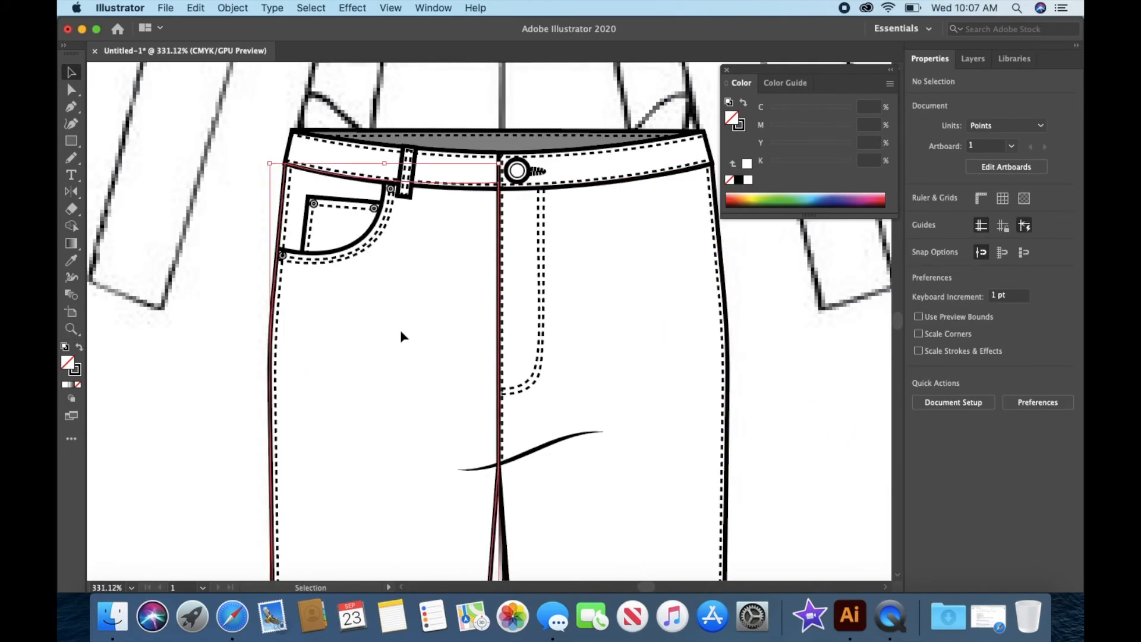
left_click(400, 330)
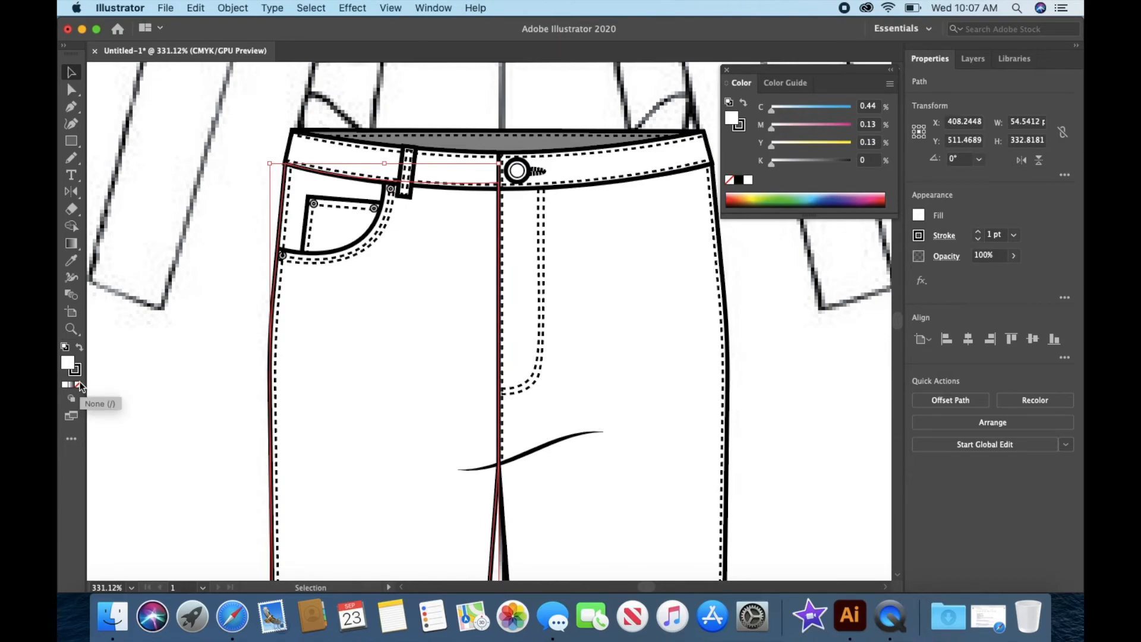
scroll(217, 282, "up", 3)
scroll(336, 261, "down", 3)
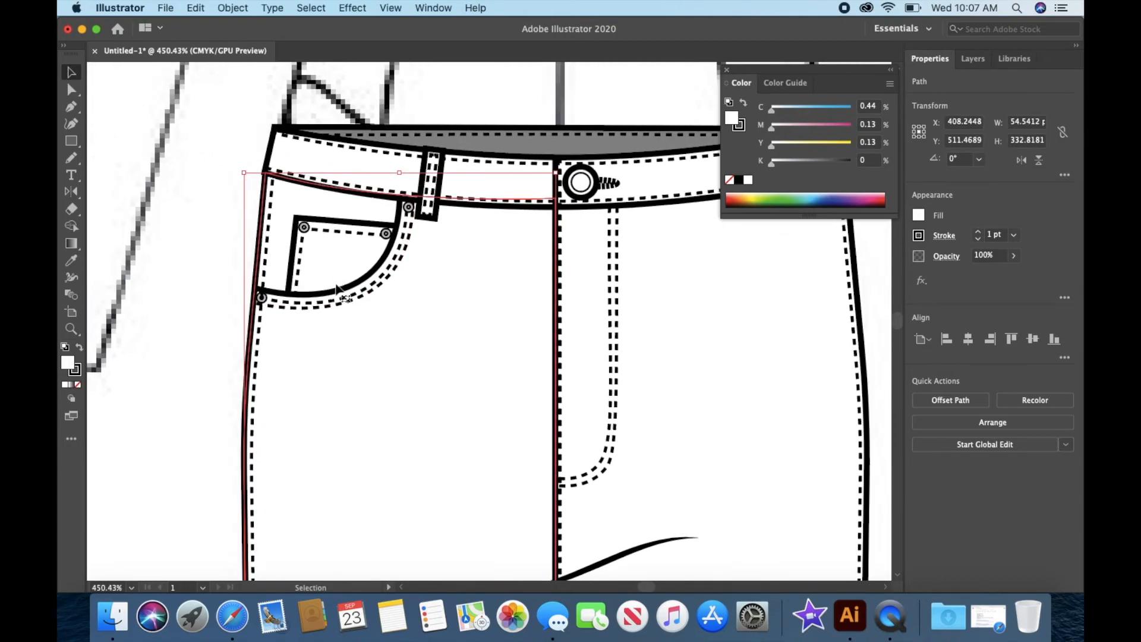
left_click(336, 291)
scroll(324, 300, "up", 5)
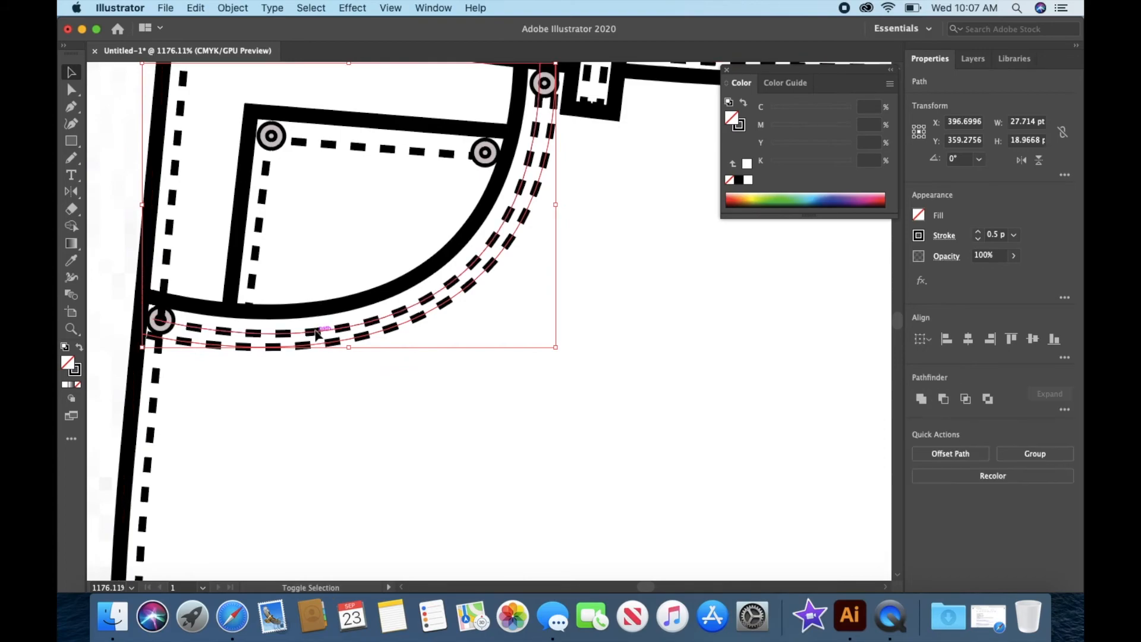
left_click(92, 323)
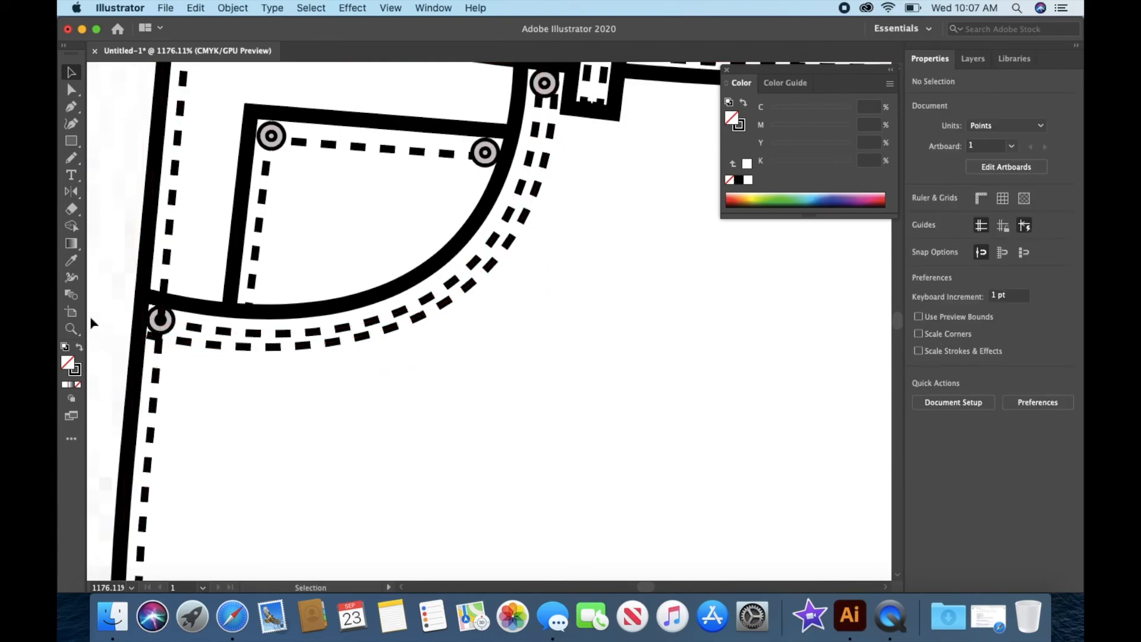
Step: Duplicate the pocket with its stitching and rivets plus the belt loop, and place the copy in the empty area beside the pants
left_click(209, 344)
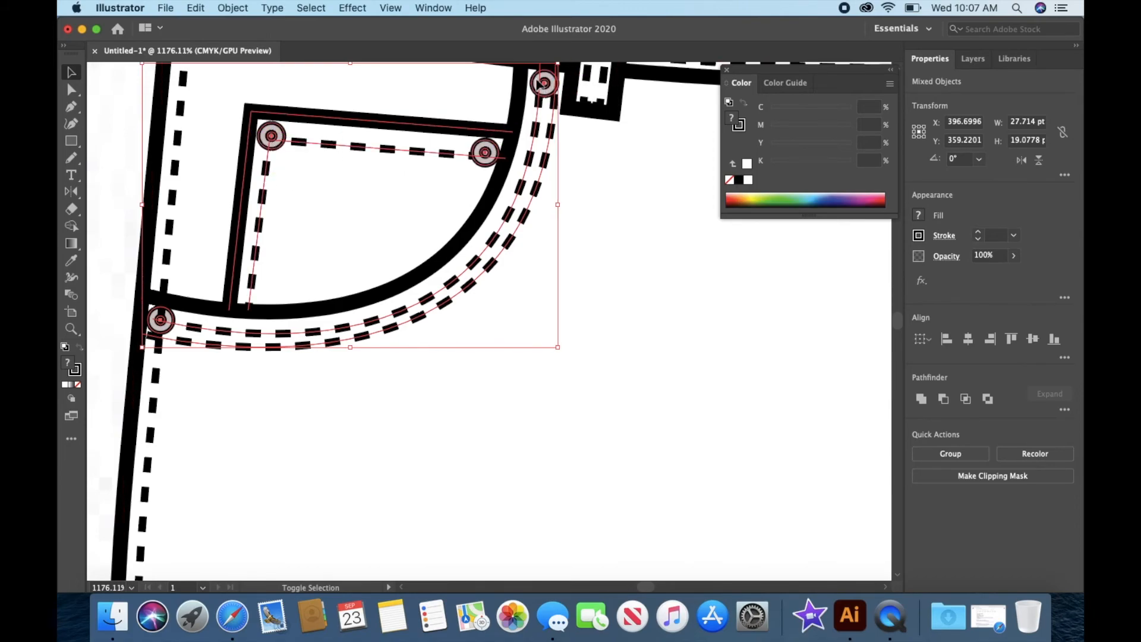
scroll(519, 106, "up", 6)
scroll(519, 106, "right", 3)
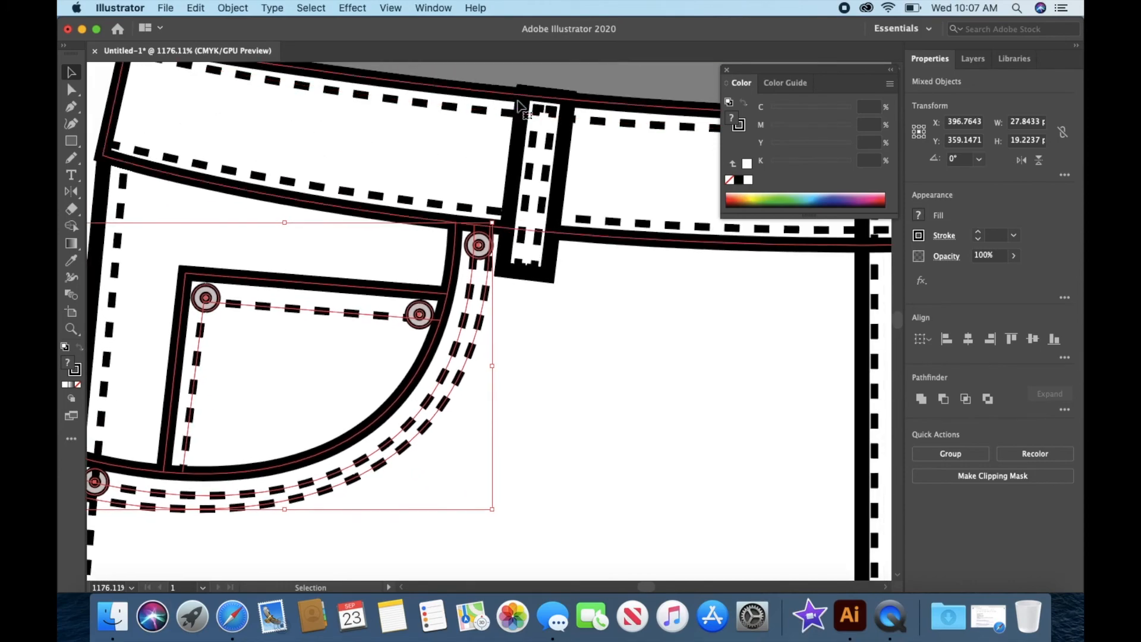
left_click(534, 146, "shift")
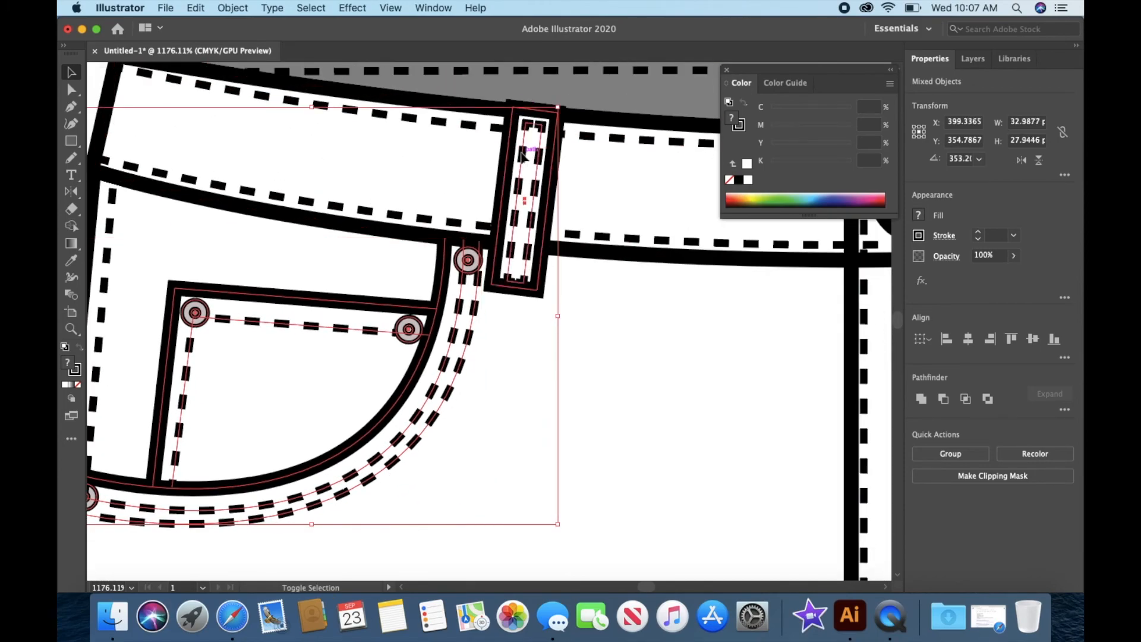
key("super+c")
key("super+v")
scroll(521, 153, "down", 10)
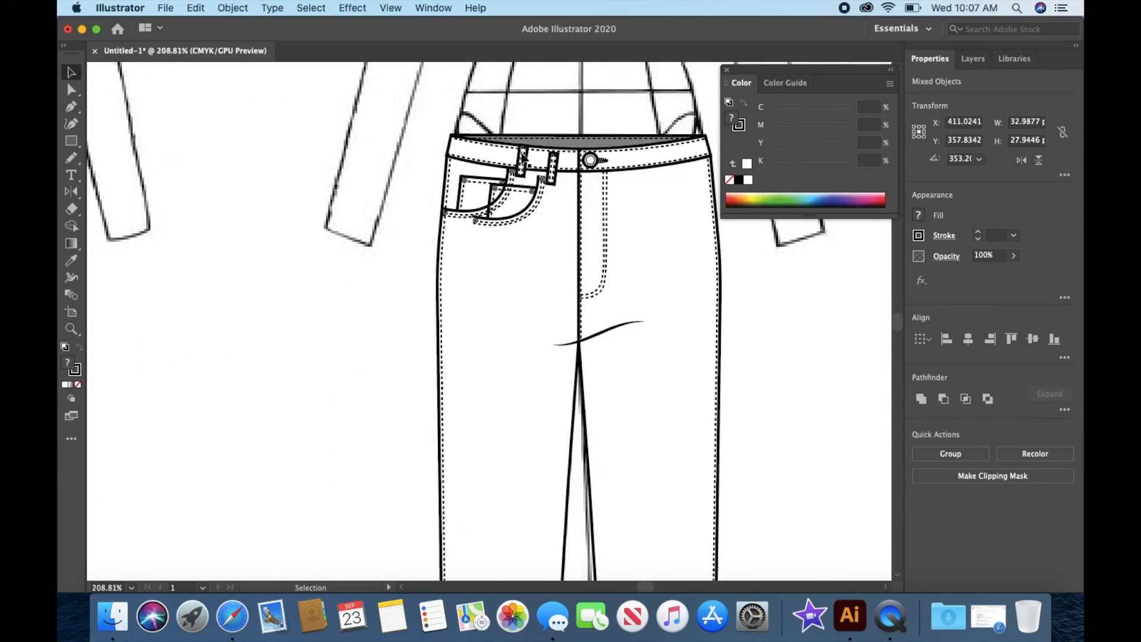
left_click_drag(529, 205, 357, 363)
left_click(348, 405)
Step: Group the copied pocket and belt loop pieces and mirror the group across a vertical axis
scroll(347, 407, "up", 5)
scroll(347, 406, "down", 3)
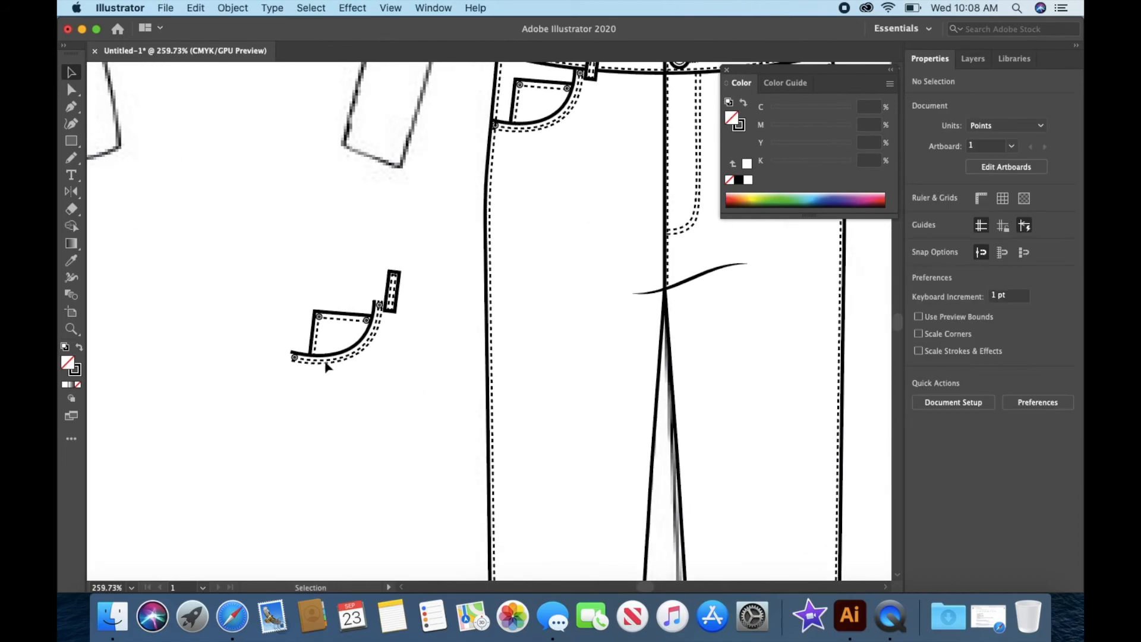
left_click_drag(258, 255, 410, 378)
left_click(232, 8)
left_click(237, 75)
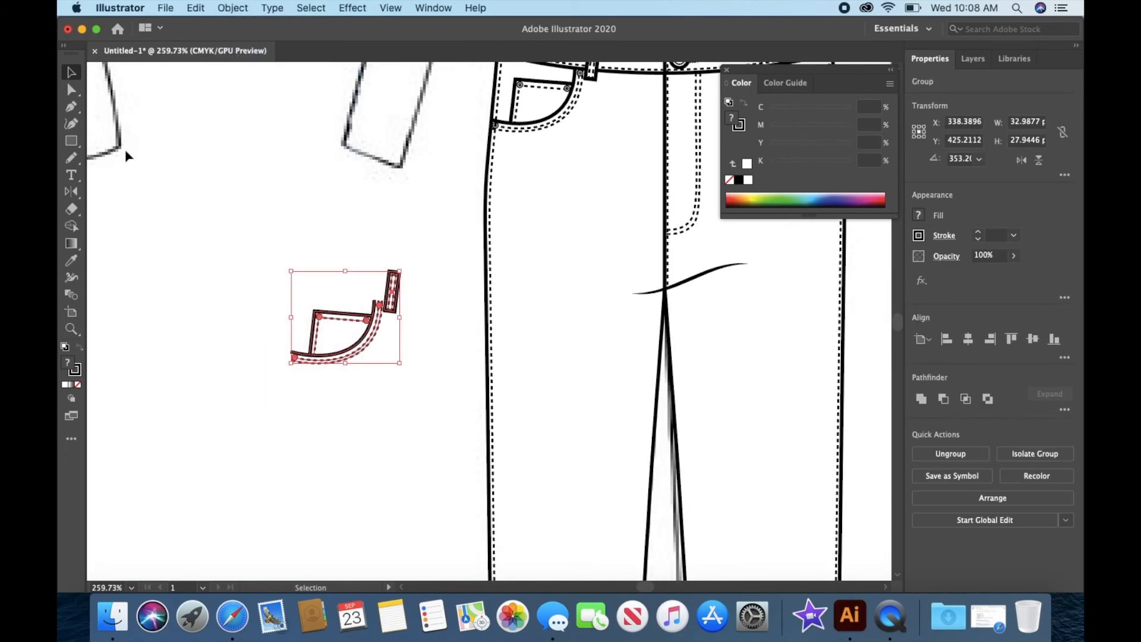
double_click(71, 191)
left_click(642, 399)
Step: Place the mirrored pocket and belt loop group on the right hip, aligned with the waistband and outer seam
scroll(476, 321, "right", 5)
left_click_drag(158, 356, 615, 130)
scroll(615, 130, "up", 5)
left_click_drag(586, 243, 570, 240)
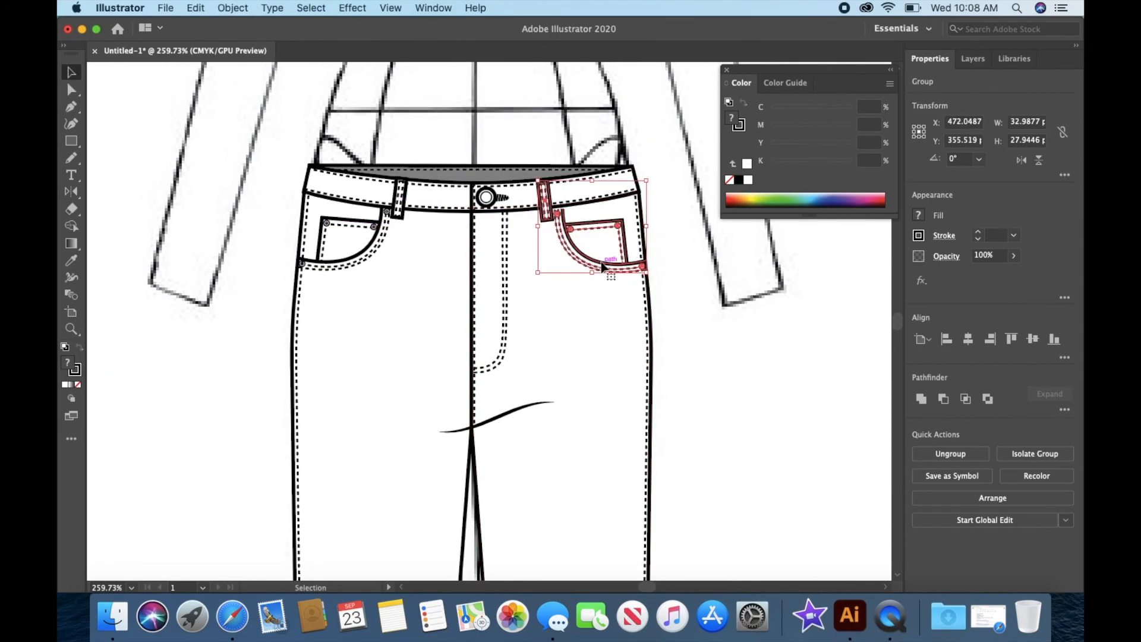
scroll(615, 224, "up", 4)
left_click(759, 326)
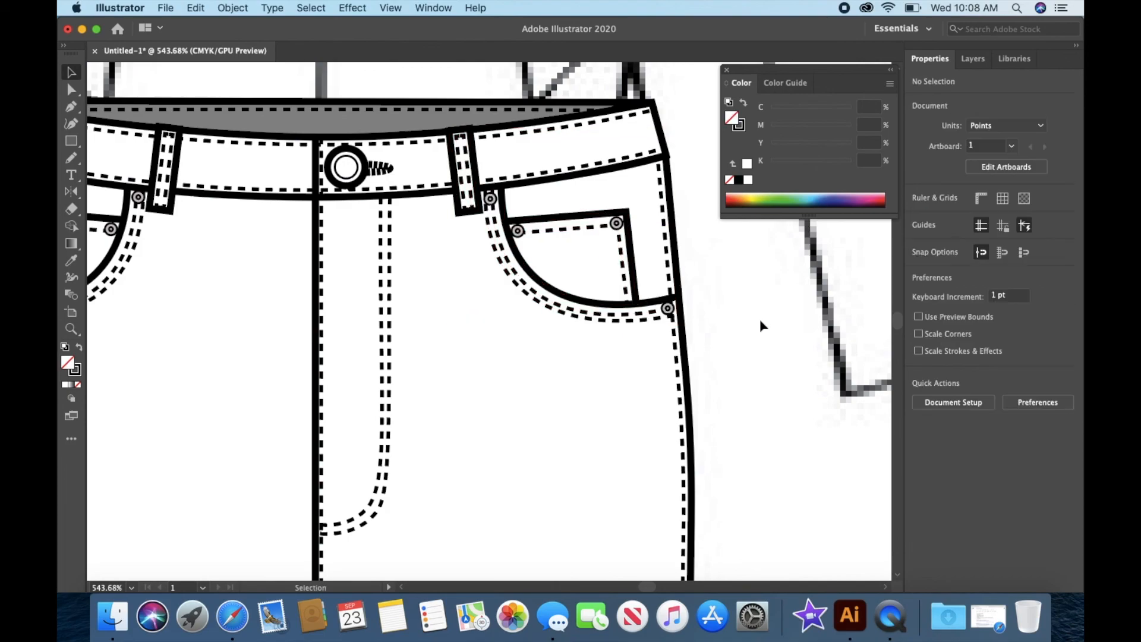
scroll(759, 318, "down", 5)
scroll(780, 319, "down", 2)
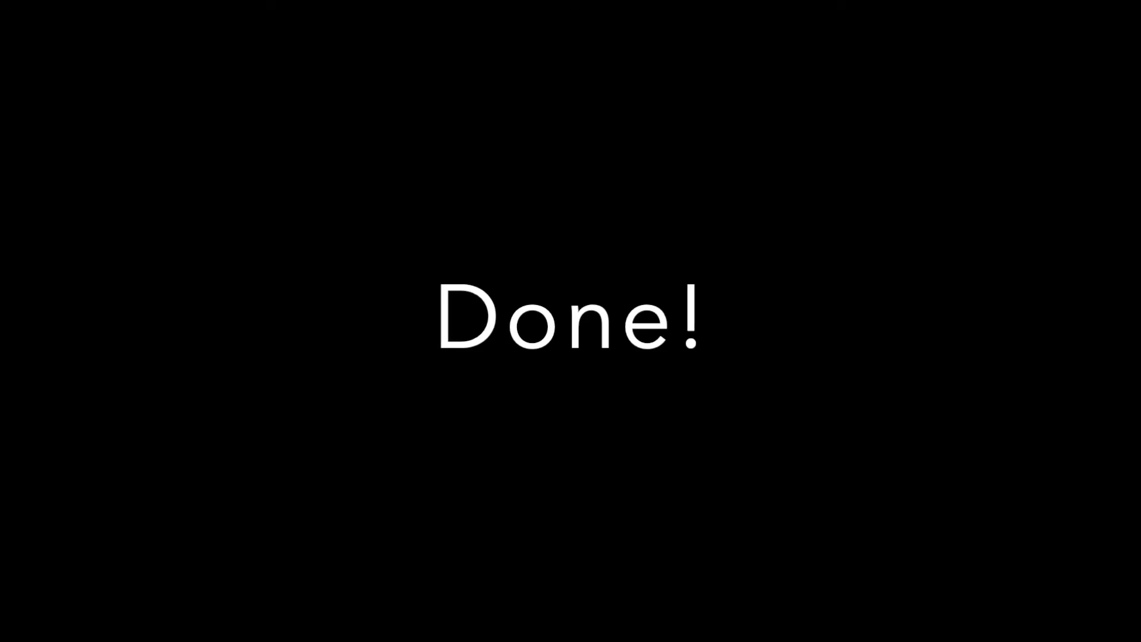